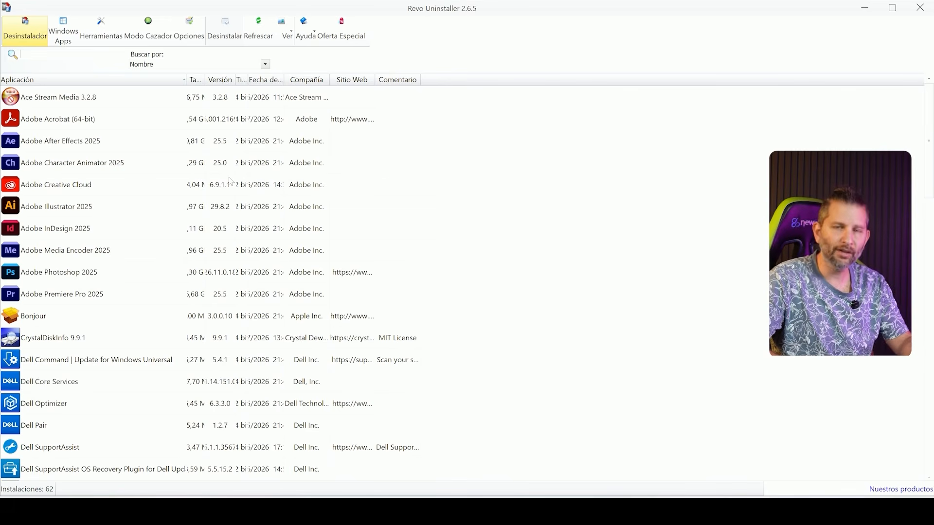
Step: Start uninstalling Microsoft 365 Apps para Grandes Empresas - pt-pt and agree to include the related programs from the same install location
scroll(231, 181, "down", 6)
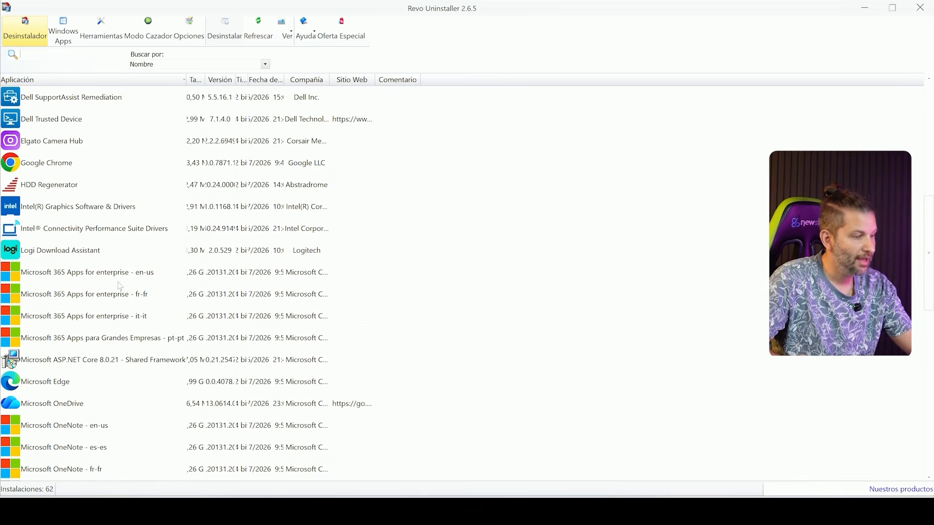
scroll(120, 287, "down", 1)
scroll(120, 287, "down", 1)
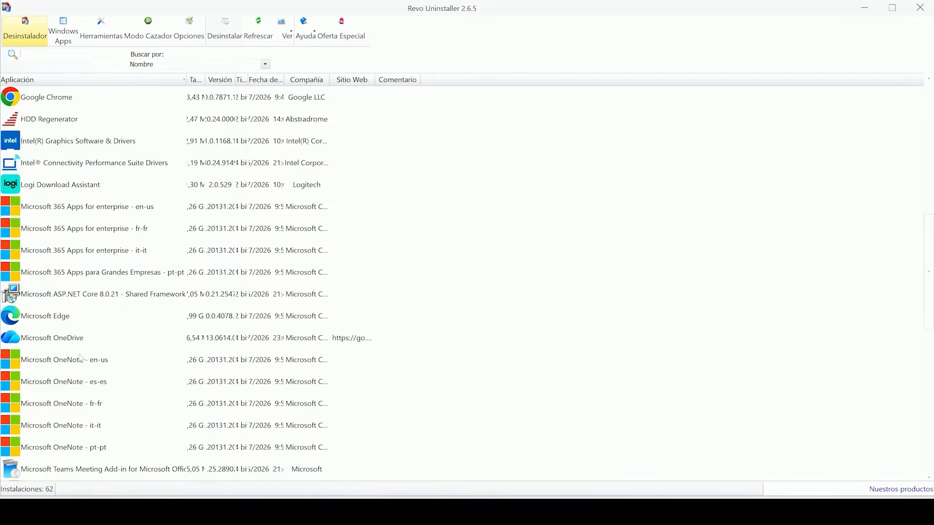
scroll(81, 359, "up", 7)
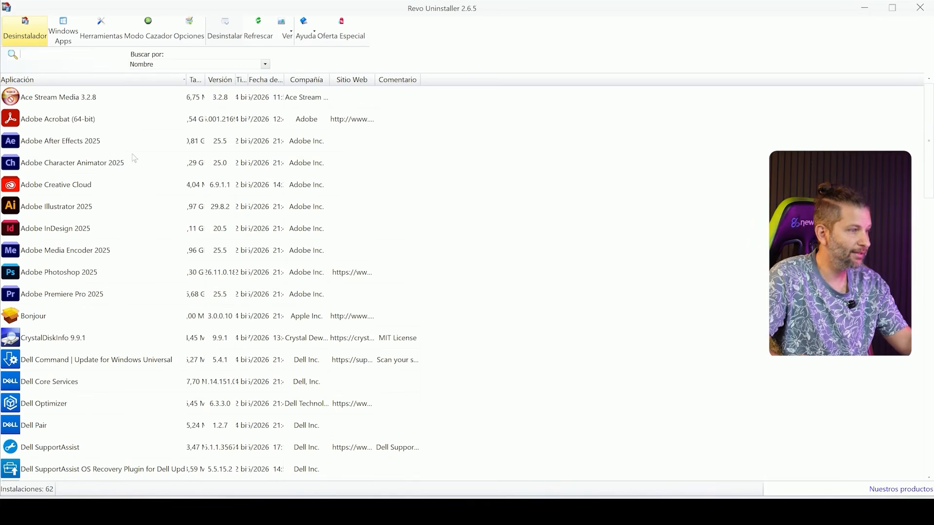
scroll(135, 270, "down", 7)
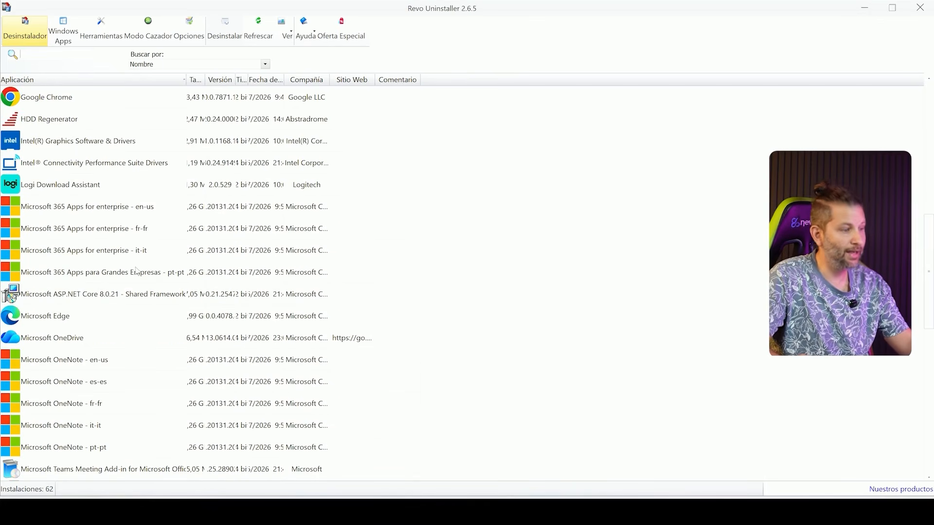
left_click(52, 275)
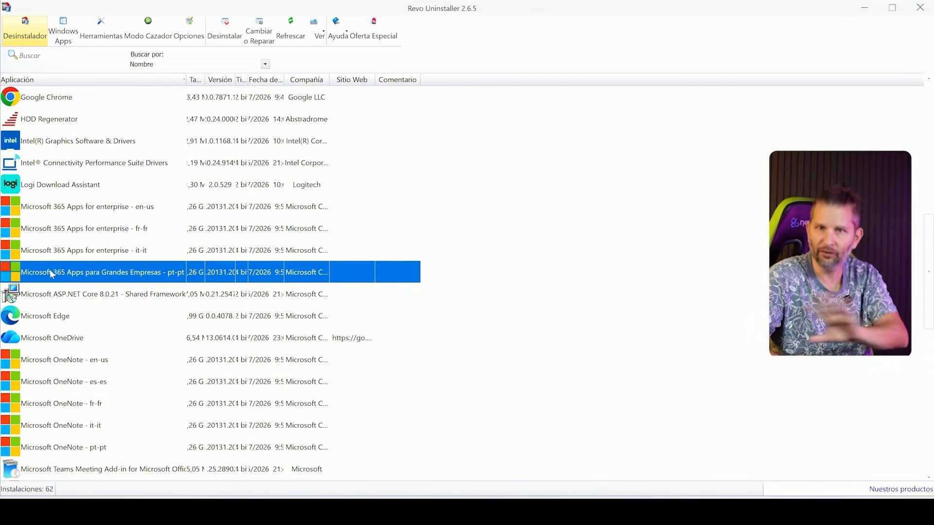
left_click(229, 32)
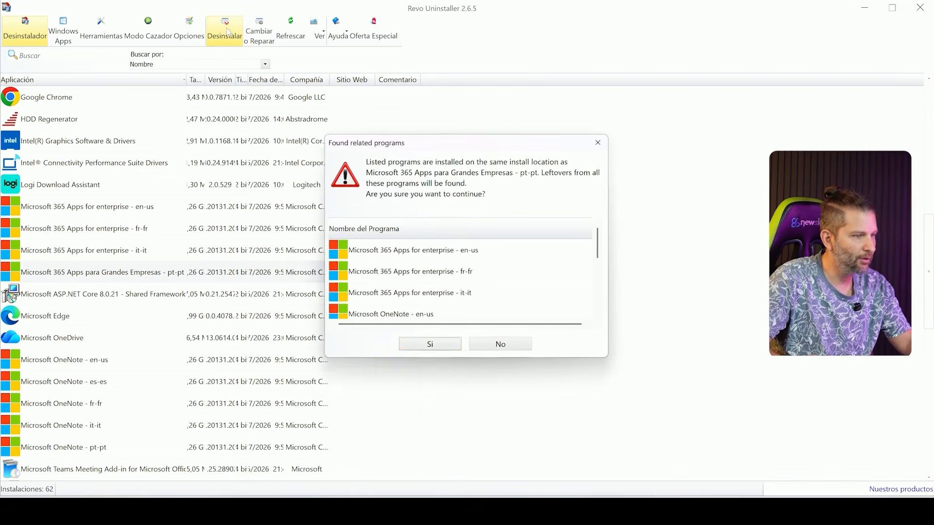
left_click(434, 347)
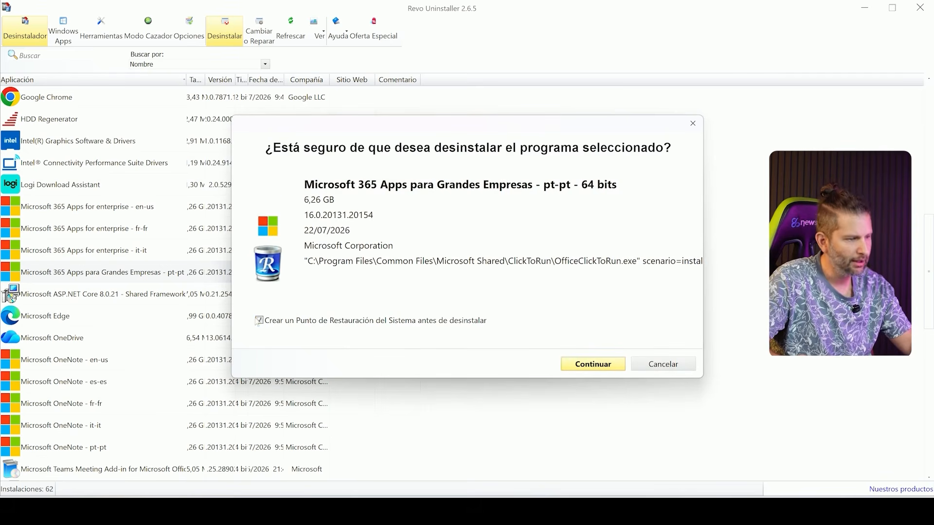
Step: Uninstall Microsoft 365 Apps pt-pt without creating a restore point, and scan for its leftovers in Avanzado mode
left_click(264, 323)
left_click(589, 365)
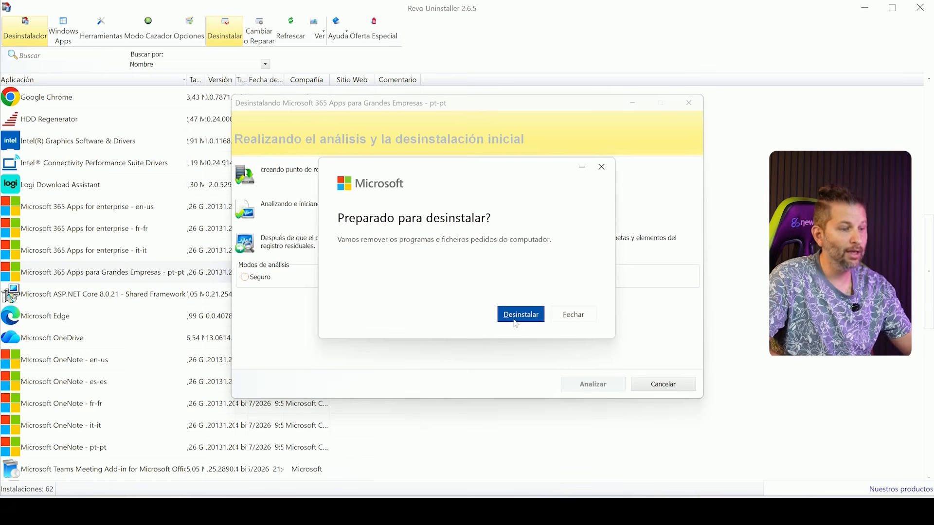
left_click(516, 323)
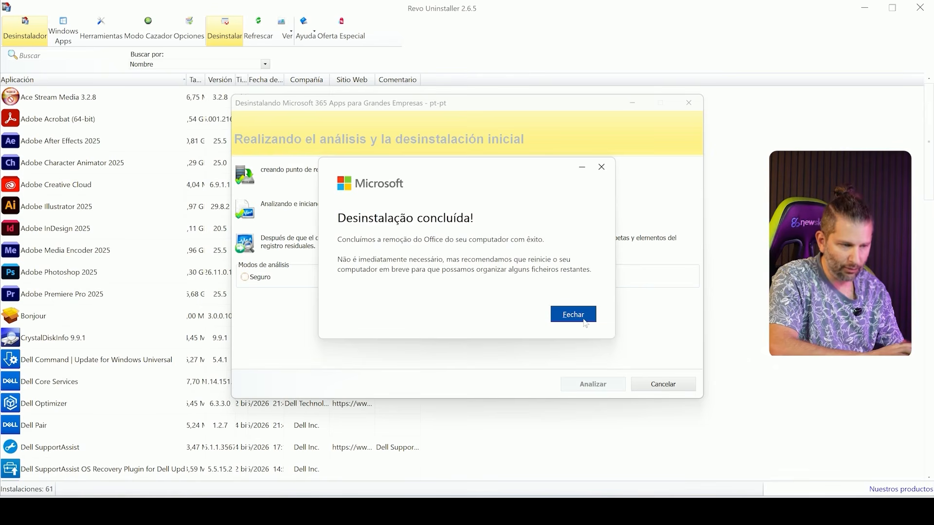
left_click(586, 323)
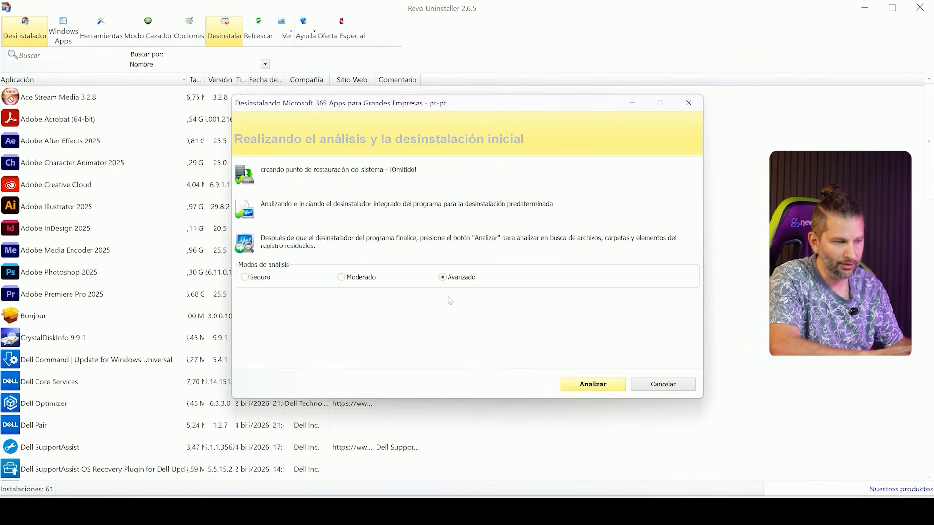
left_click(594, 387)
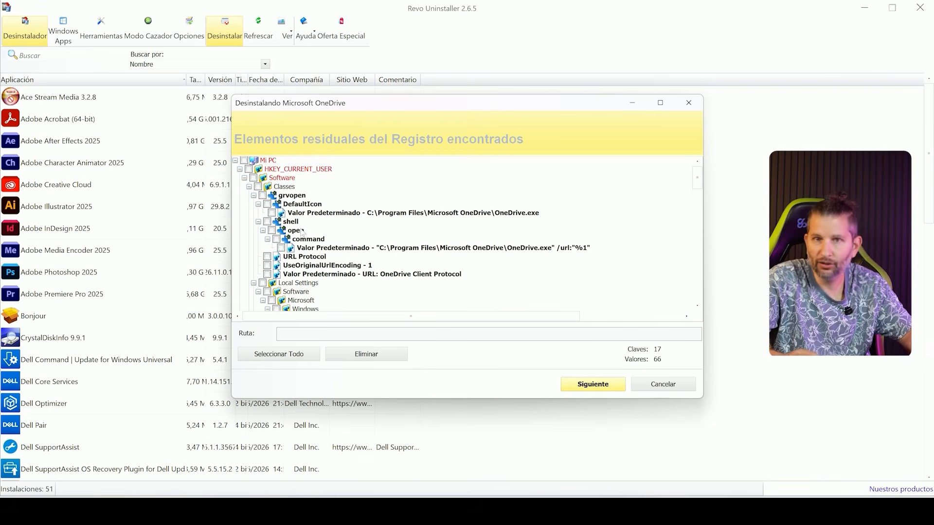
Step: Select all leftover Microsoft OneDrive registry items and delete them
left_click(270, 361)
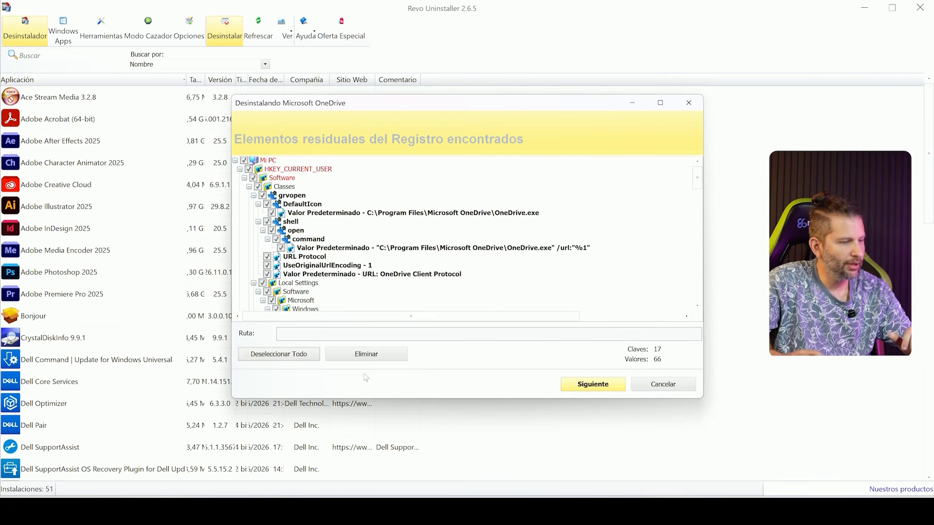
left_click(373, 355)
left_click(515, 281)
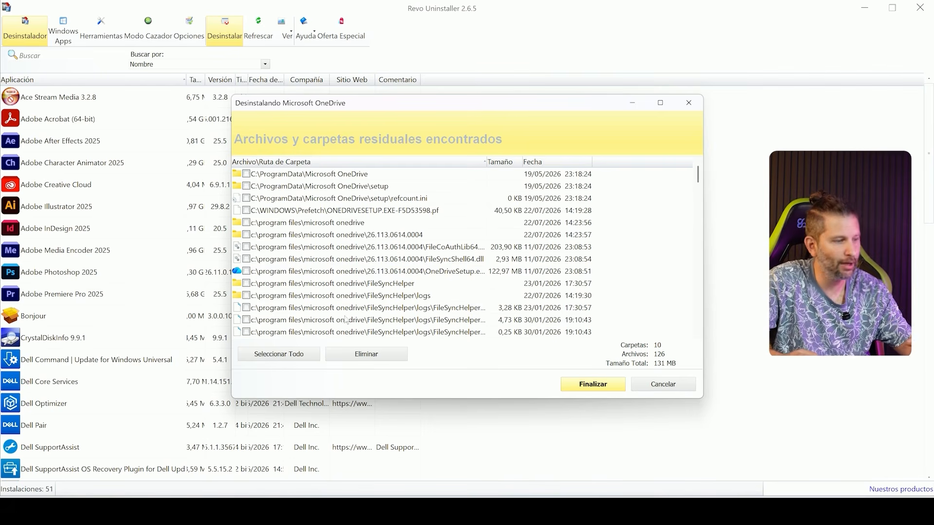
Step: Select all leftover Microsoft OneDrive files and folders, delete them, and accept removing the locked ones at the next restart
left_click(274, 355)
left_click(384, 361)
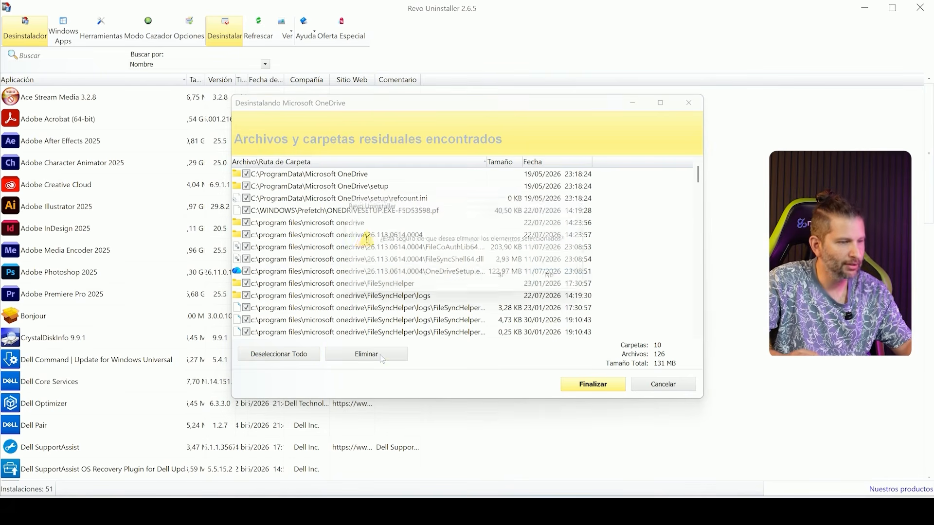
left_click(502, 282)
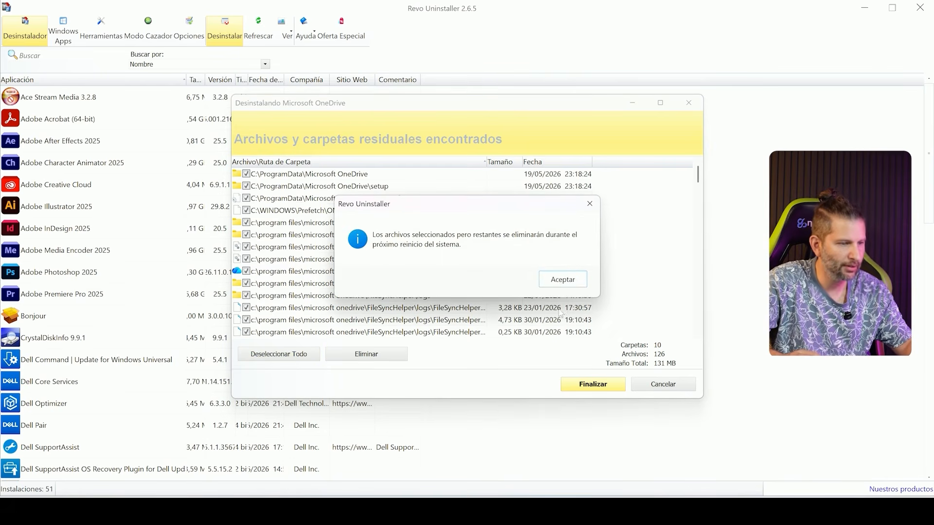
left_click(562, 280)
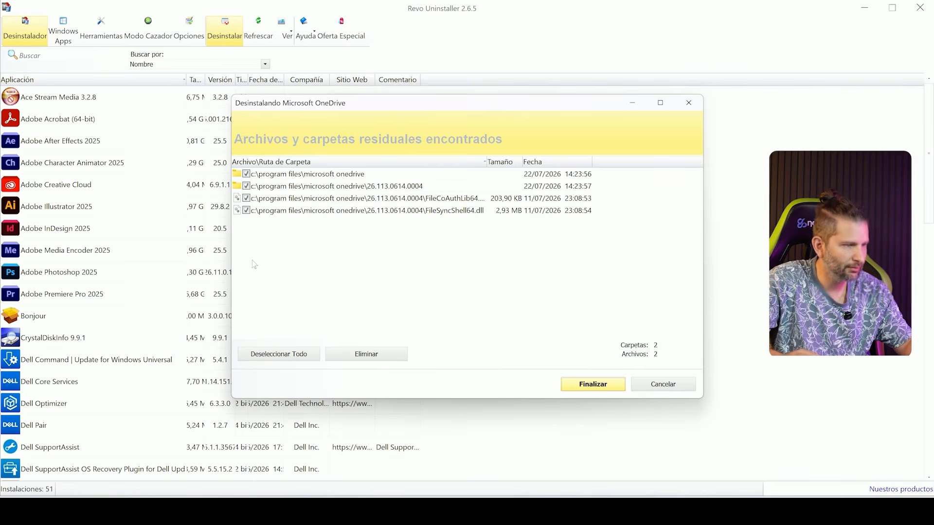
Step: Try again to delete the remaining Microsoft OneDrive files and folders, then finish the uninstall wizard
left_click(289, 355)
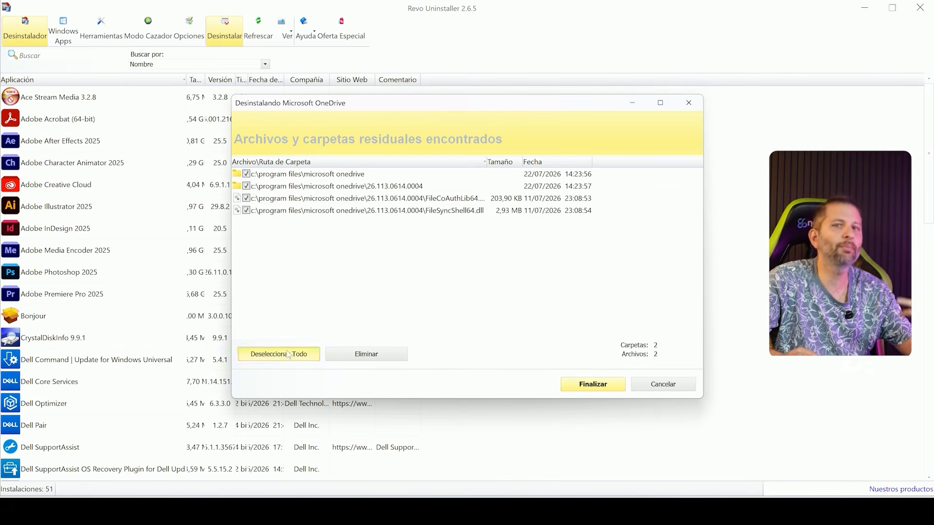
left_click(306, 354)
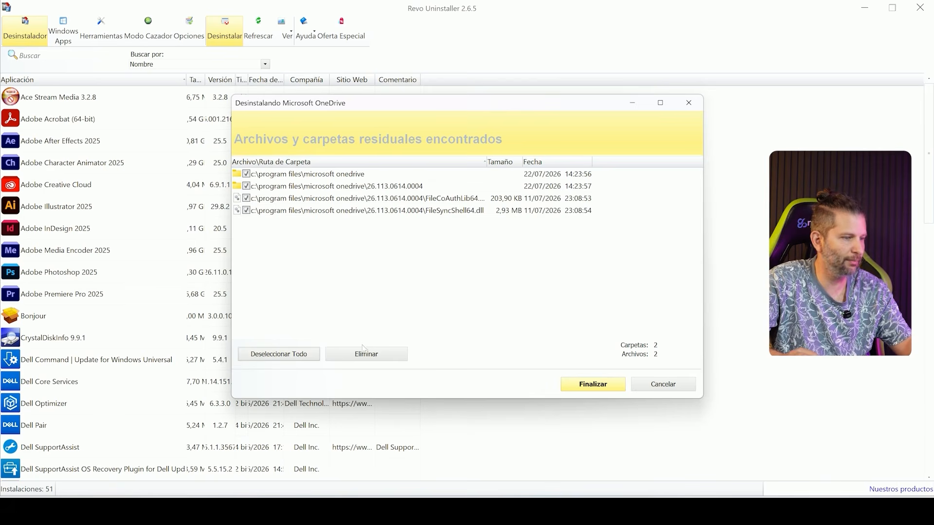
left_click(365, 352)
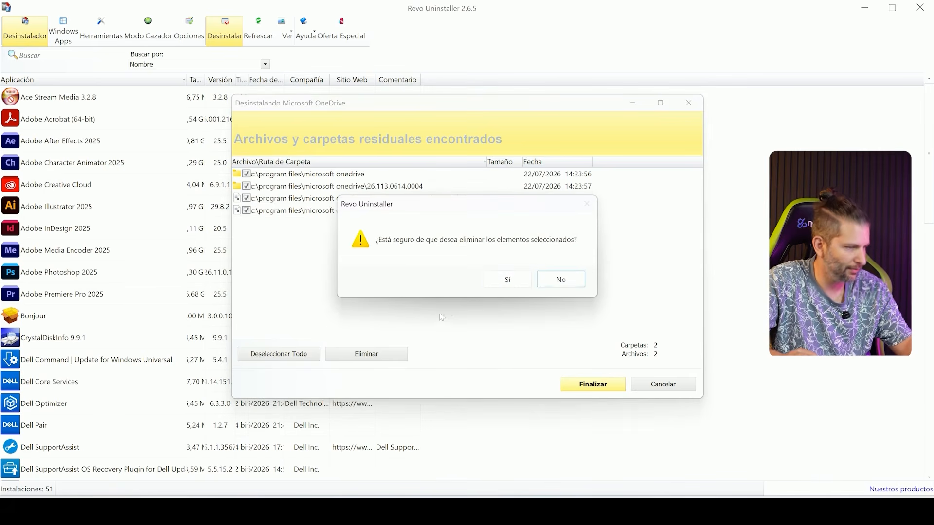
left_click(502, 282)
left_click(559, 285)
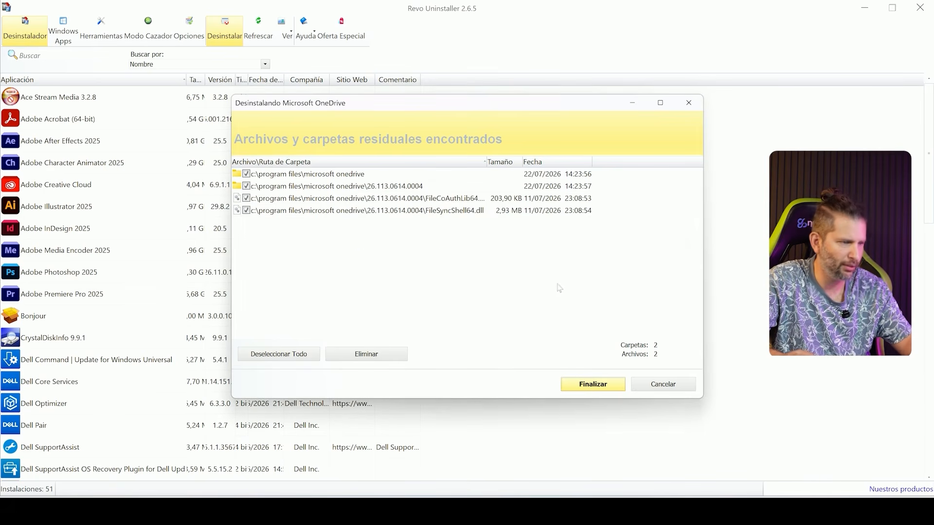
left_click(587, 385)
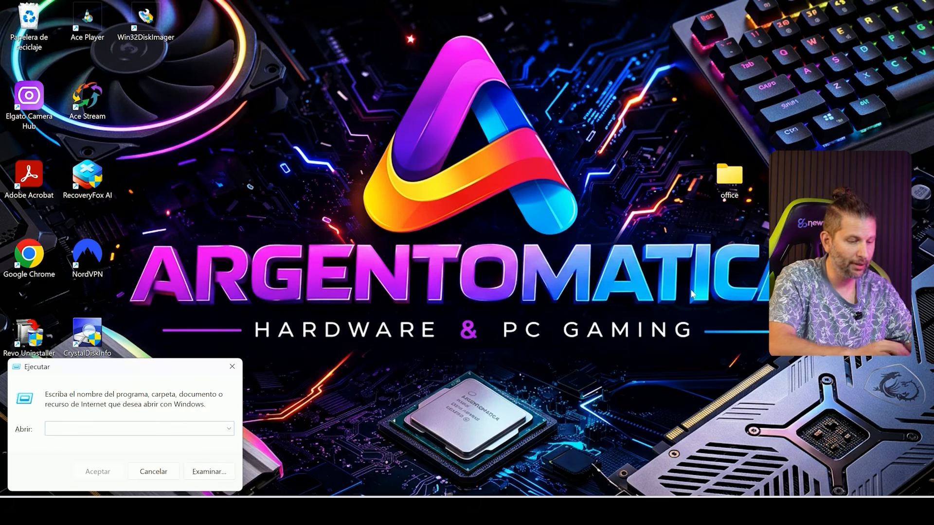
Step: Open the %temp% folder from the Run dialog and delete all the files and folders in it
type("%temp%")
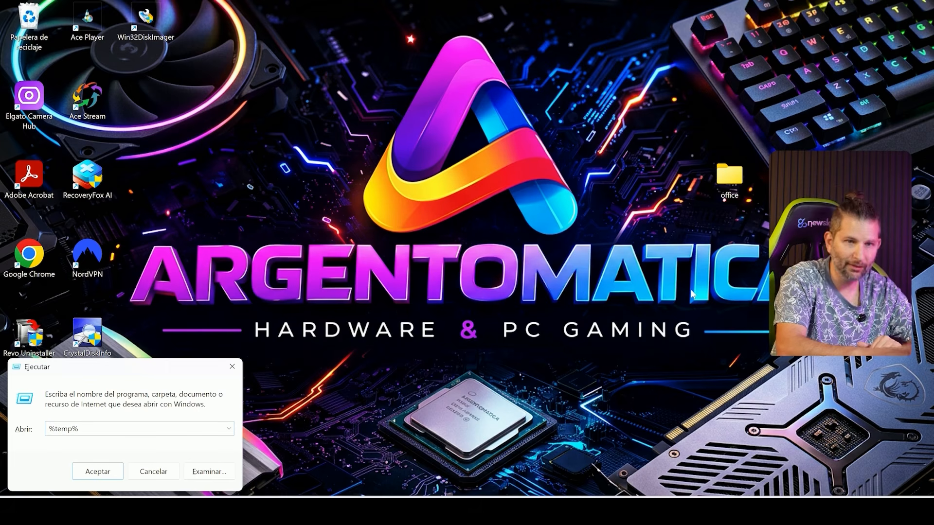
key("Return")
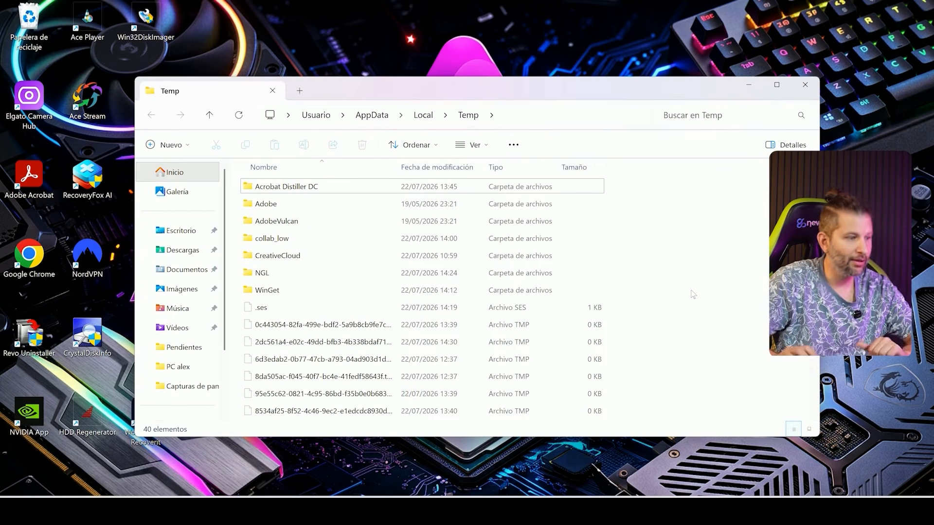
double_click(779, 93)
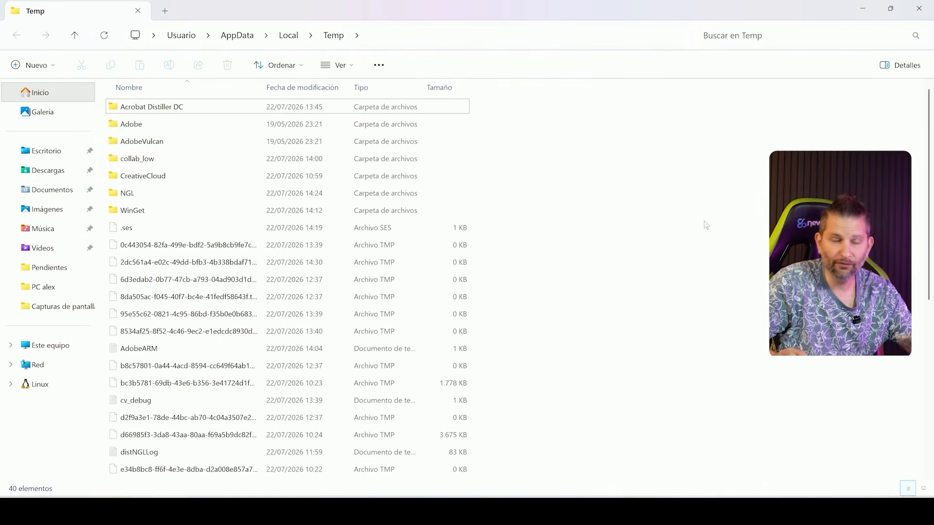
left_click_drag(553, 111, 113, 479)
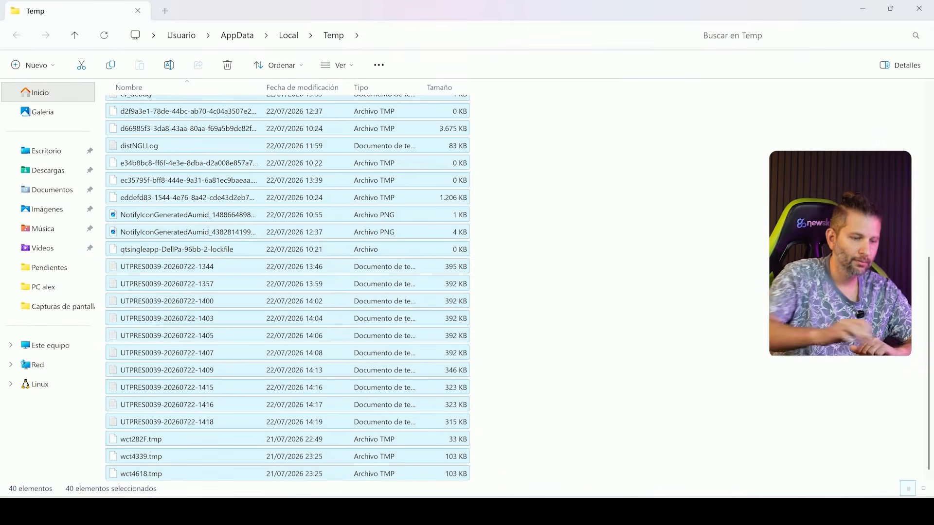
key("Delete")
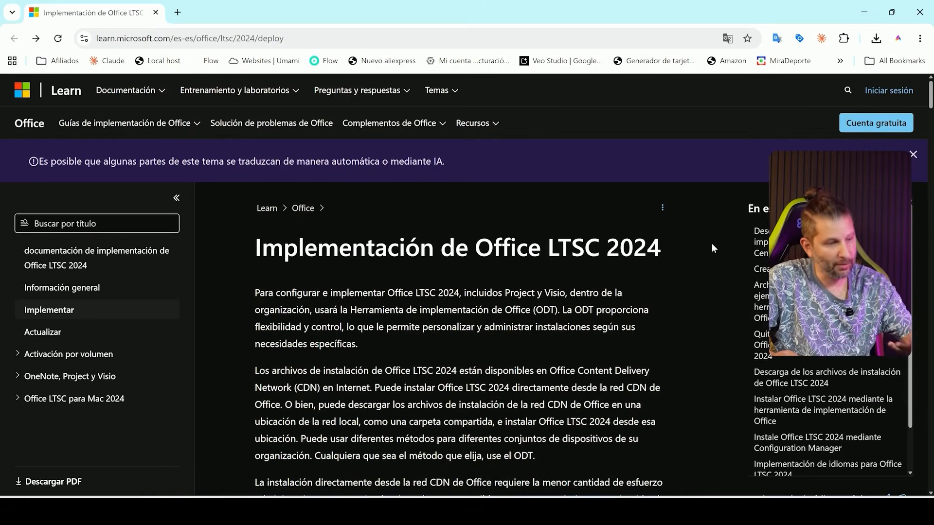
Step: Open the Office Deployment Tool download page from the Office LTSC 2024 deployment article in the browser and find its download section
scroll(712, 243, "down", 15)
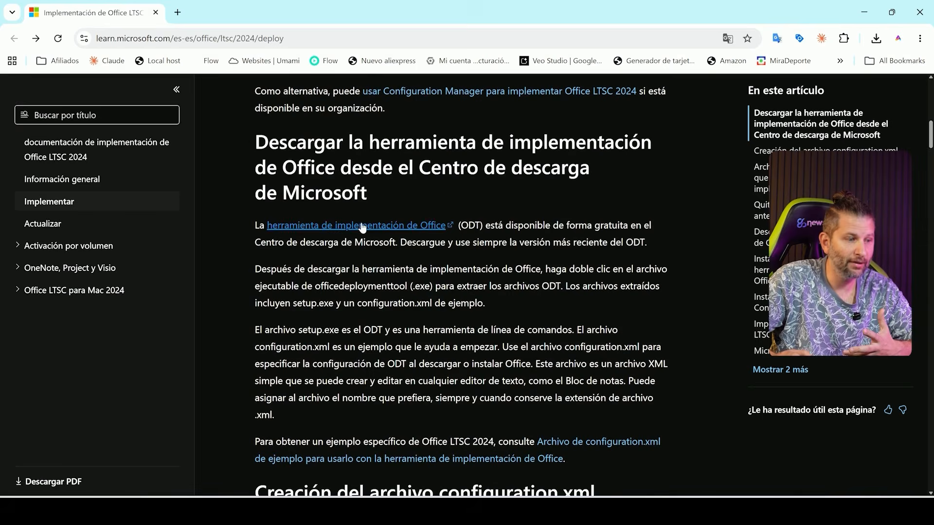
left_click(365, 226)
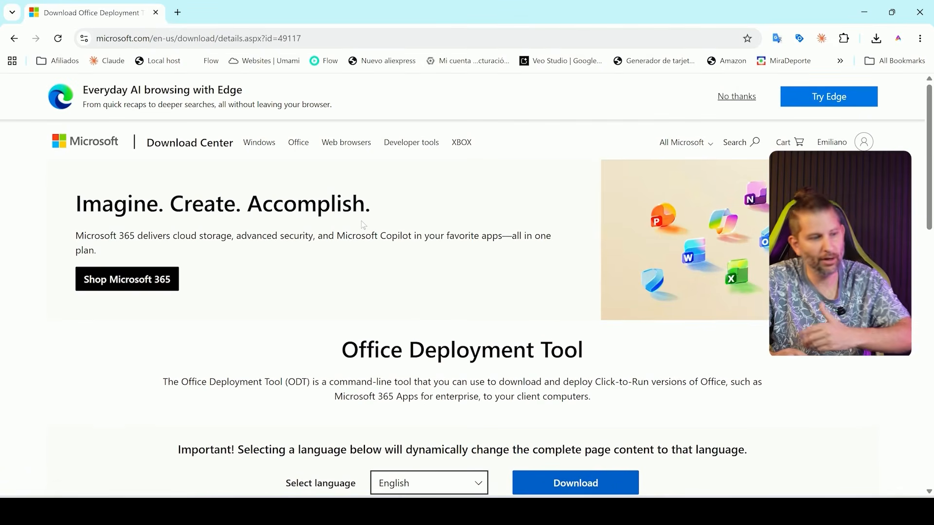
scroll(364, 225, "down", 2)
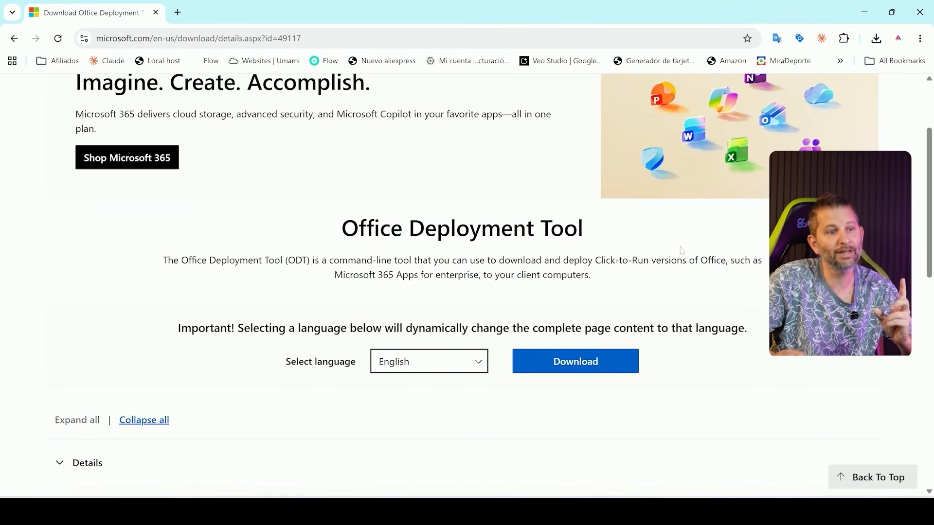
left_click(864, 12)
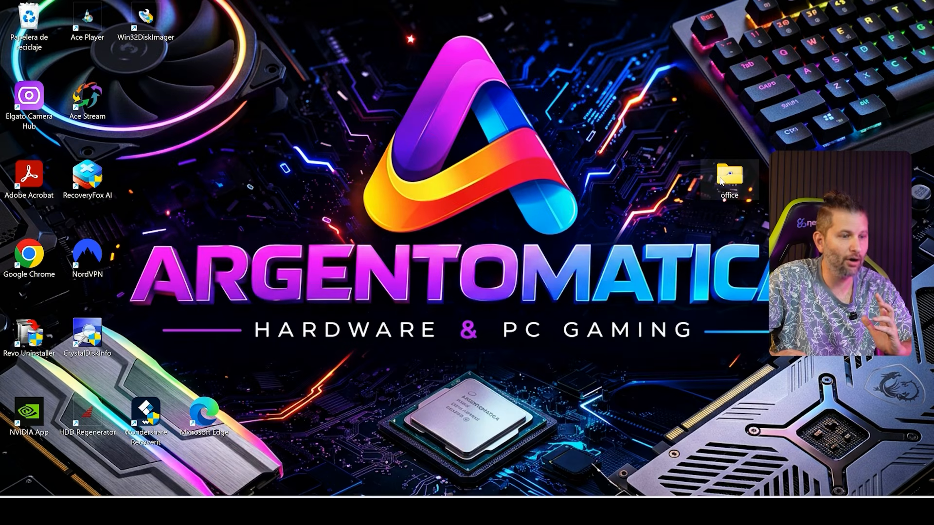
key("alt+Tab")
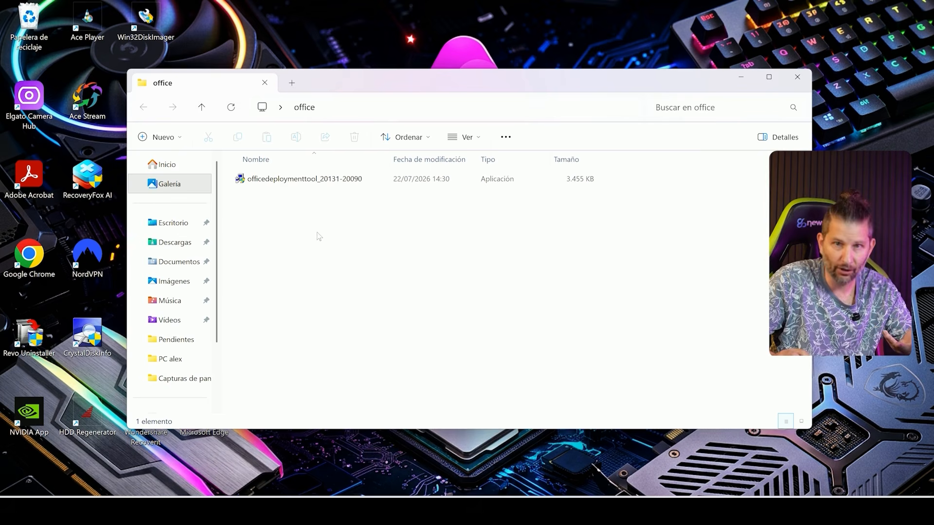
double_click(294, 185)
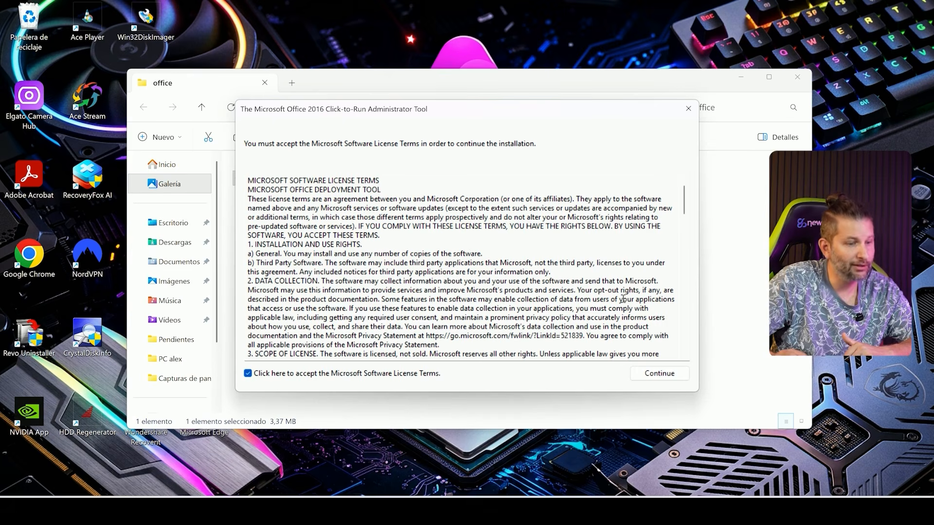
left_click(650, 374)
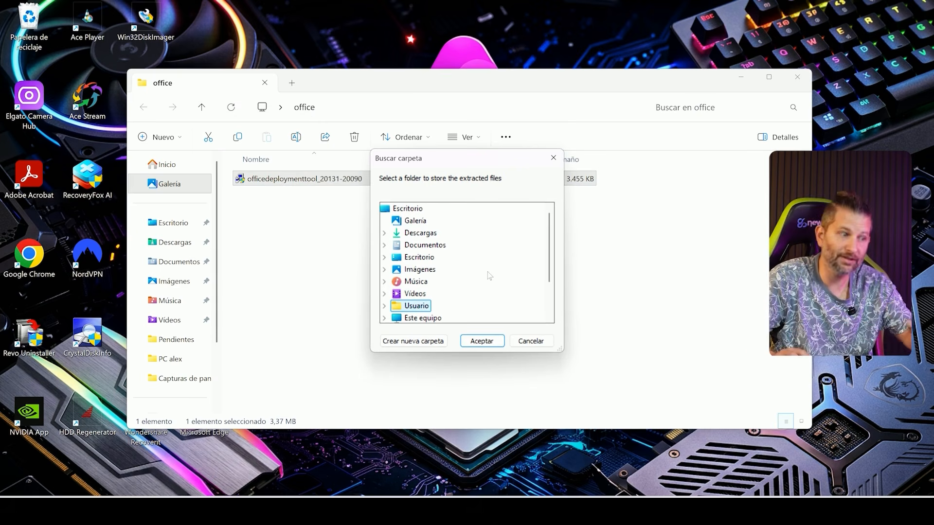
Step: Extract the Office Deployment Tool files into the office folder and close the extraction message
scroll(489, 276, "down", 2)
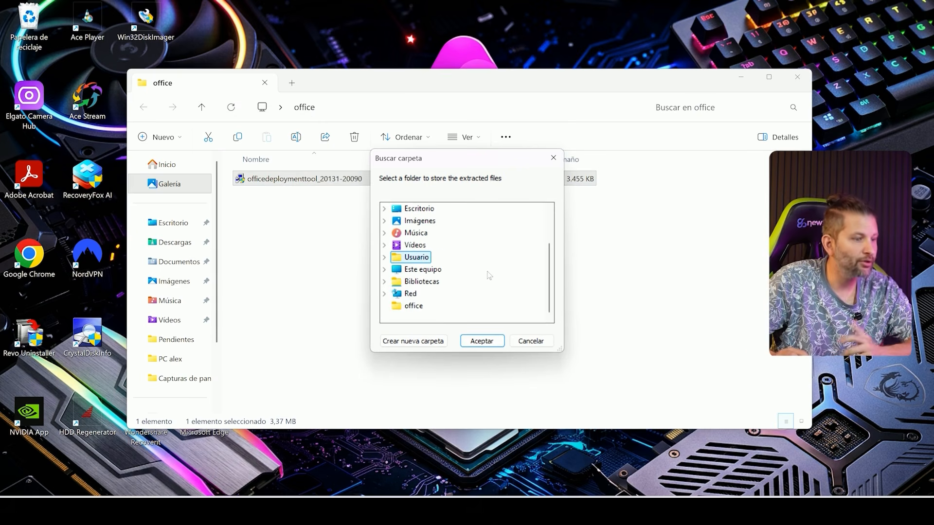
left_click(412, 307)
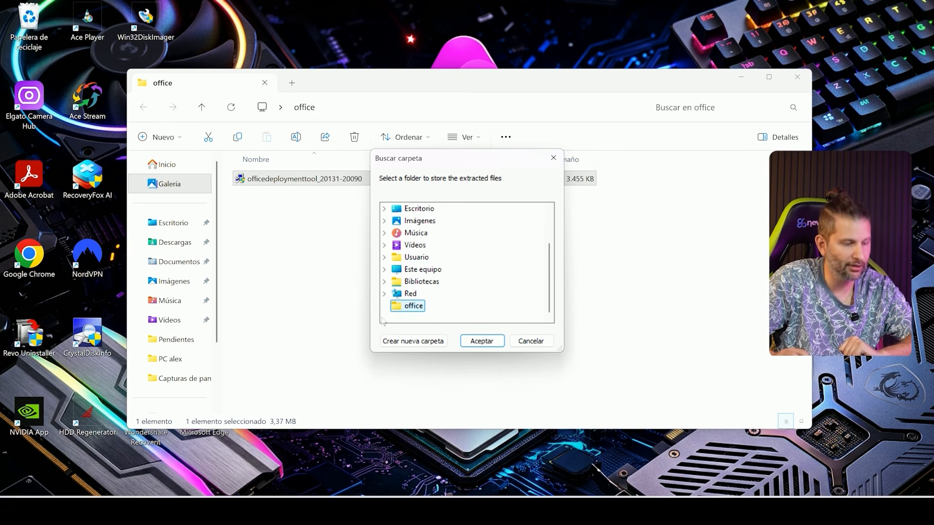
left_click(476, 342)
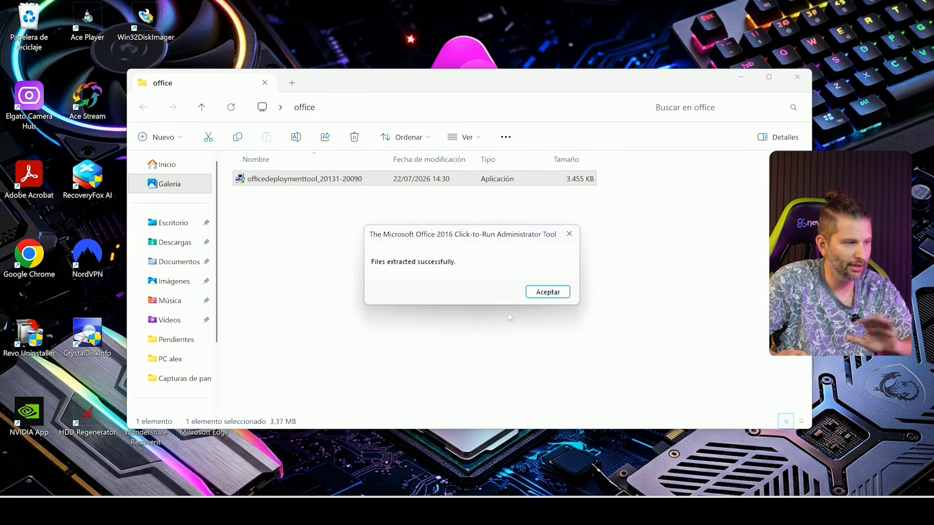
left_click(533, 293)
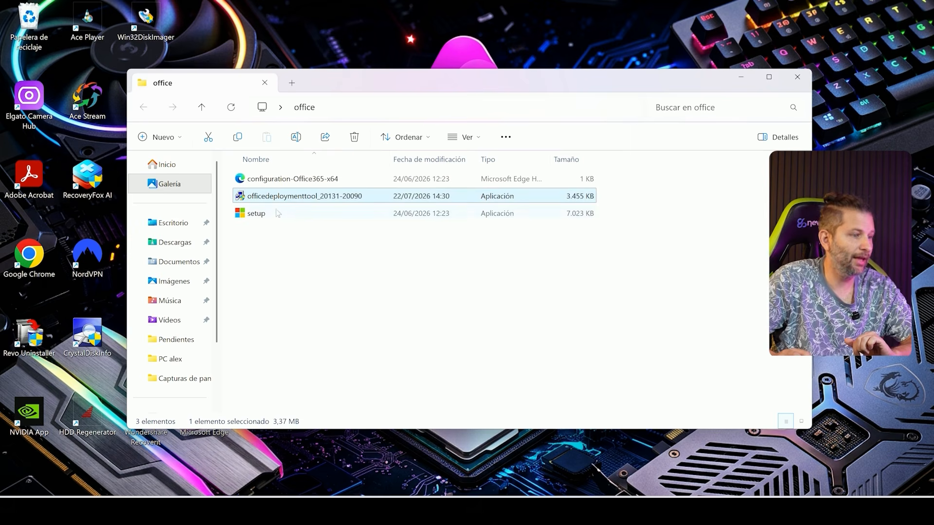
left_click(261, 214)
left_click(268, 183)
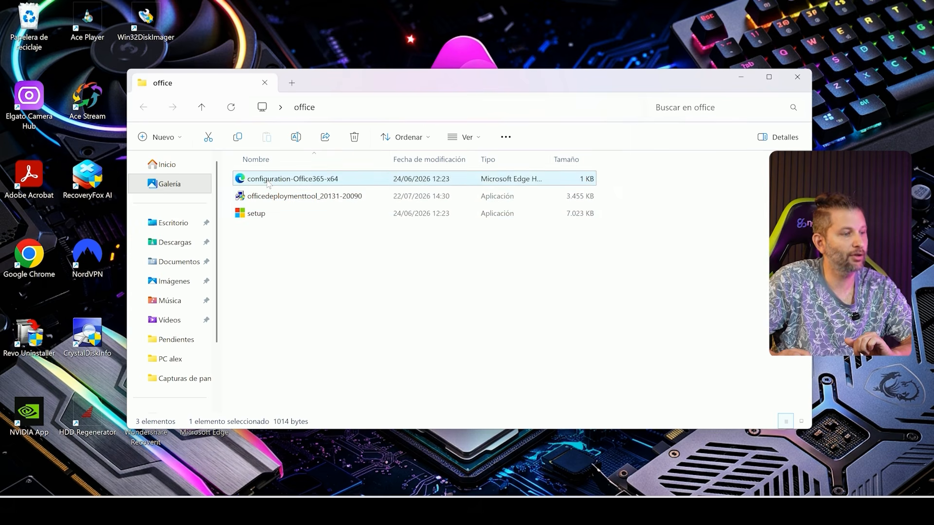
left_click(261, 225)
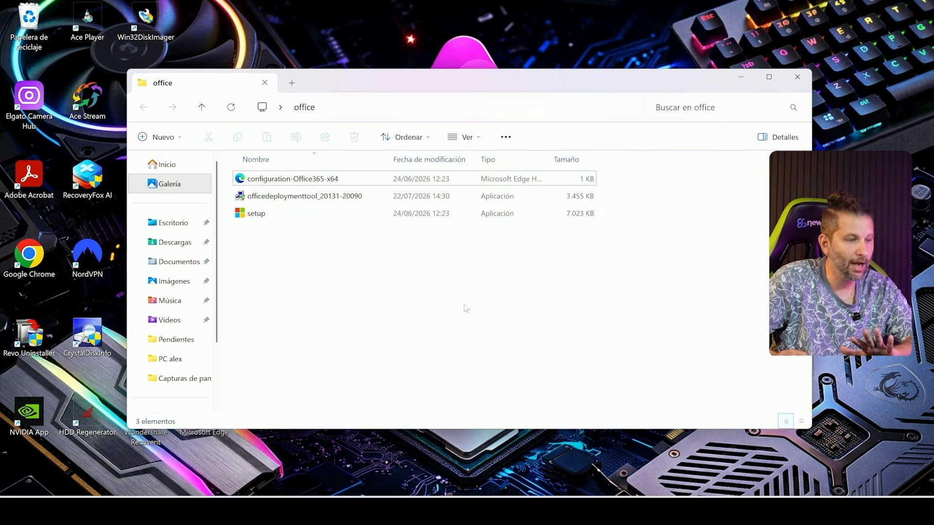
left_click_drag(631, 170, 297, 202)
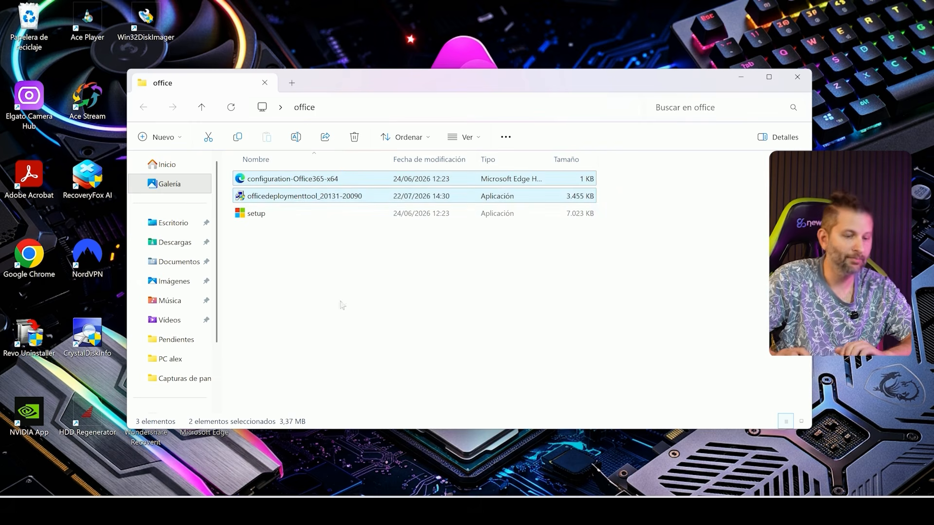
left_click(354, 137)
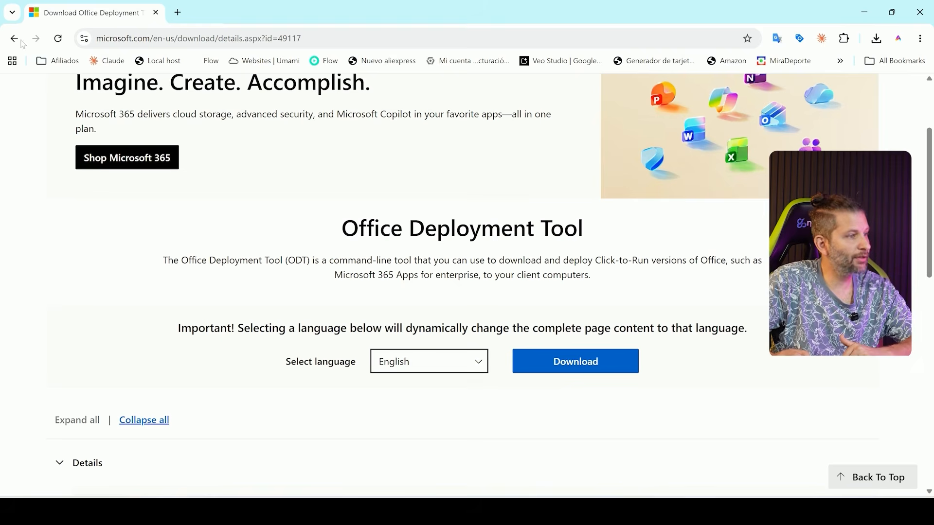
Step: Return to the Office LTSC 2024 deployment article in the browser and open the Office Customization Tool from its configuration.xml section
left_click(15, 39)
scroll(558, 282, "down", 1)
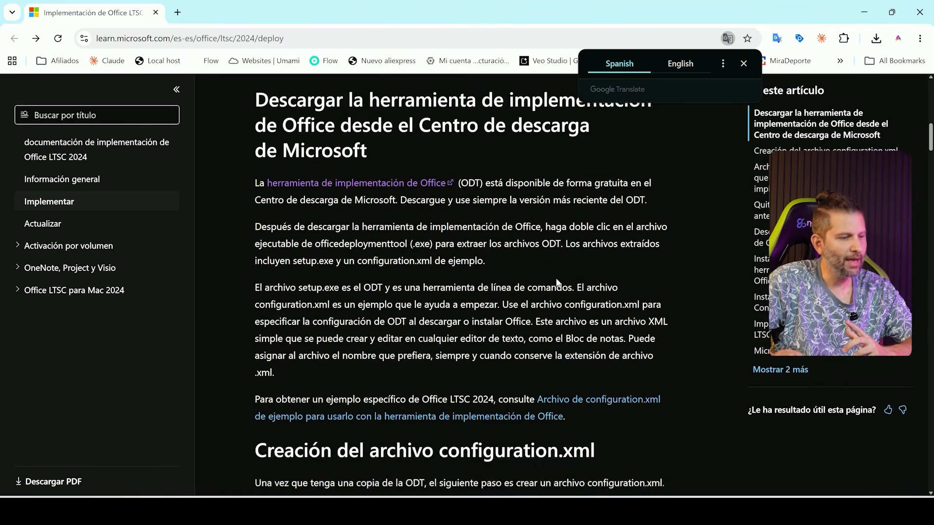
scroll(558, 282, "down", 6)
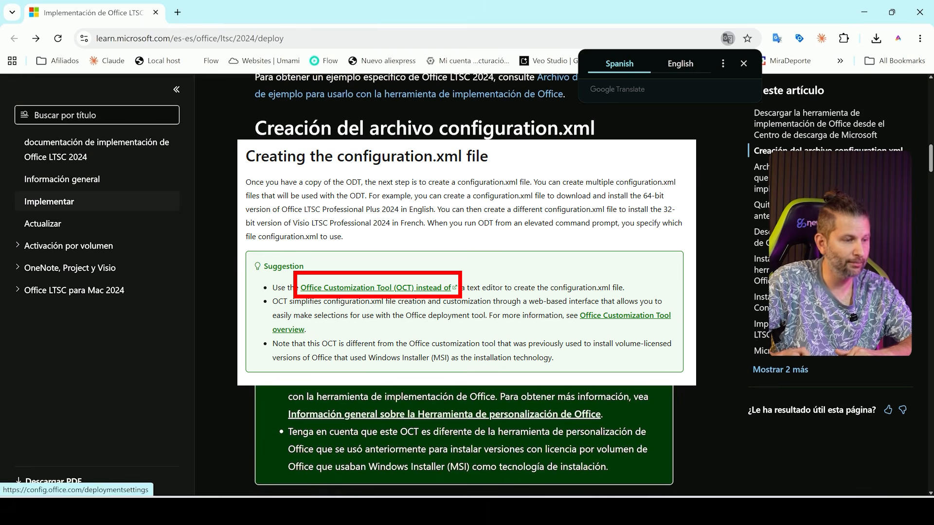
left_click(445, 328)
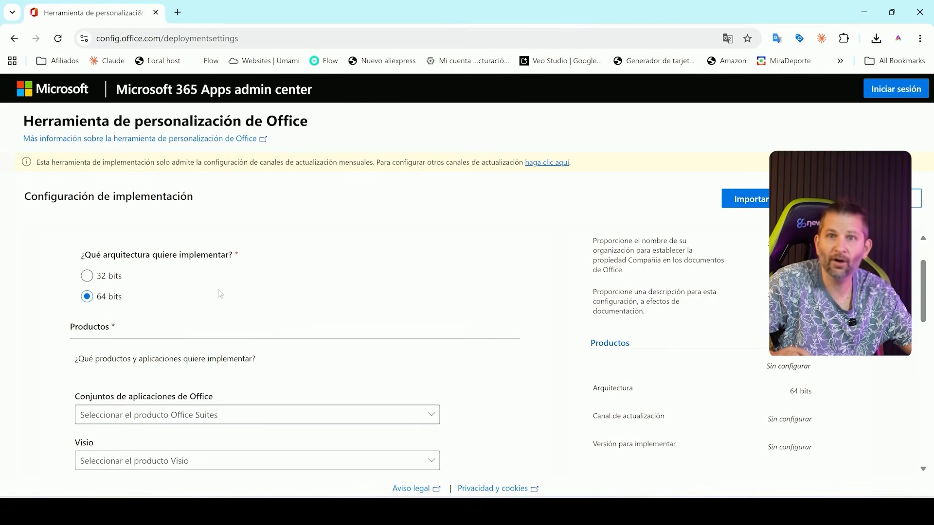
Step: Choose Office LTSC Professional Plus 2024, Visio LTSC Professional 2024 and Project Professional 2024, all Volume License, as the products to deploy
scroll(217, 293, "down", 3)
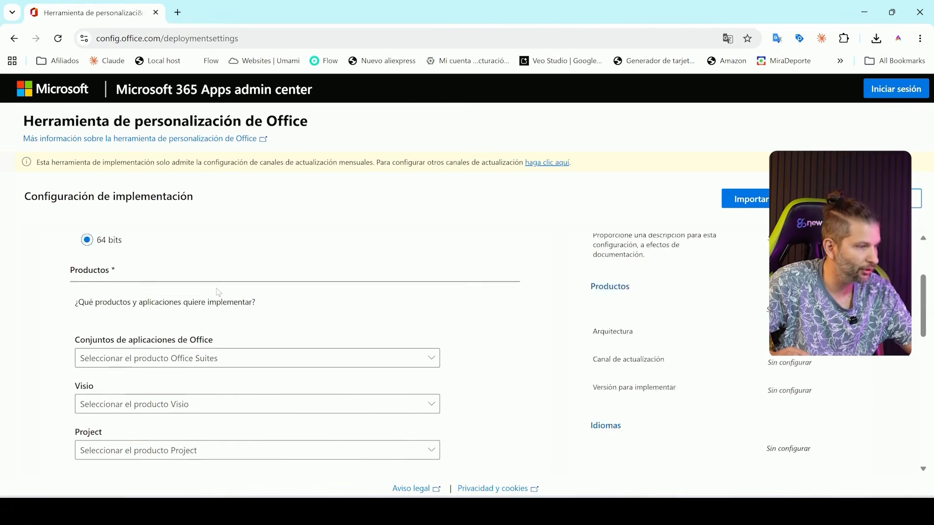
left_click(402, 302)
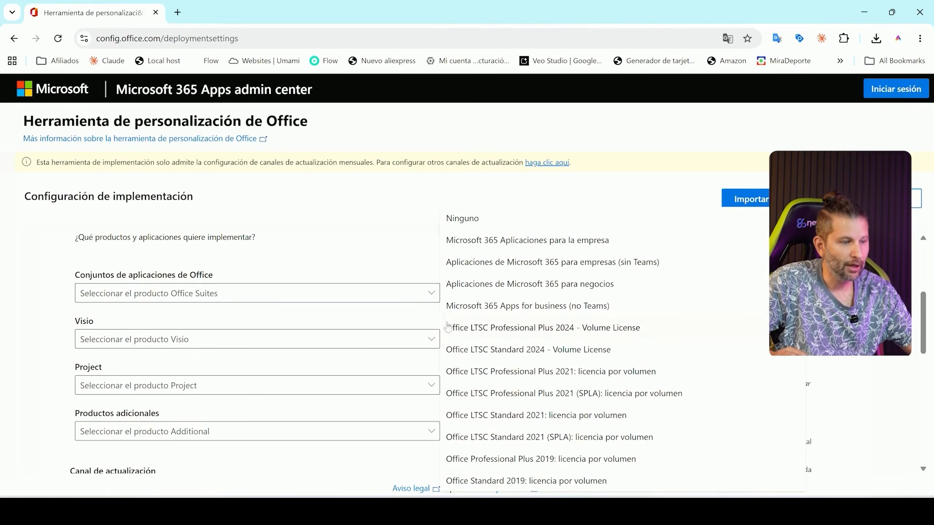
left_click(519, 336)
left_click(427, 340)
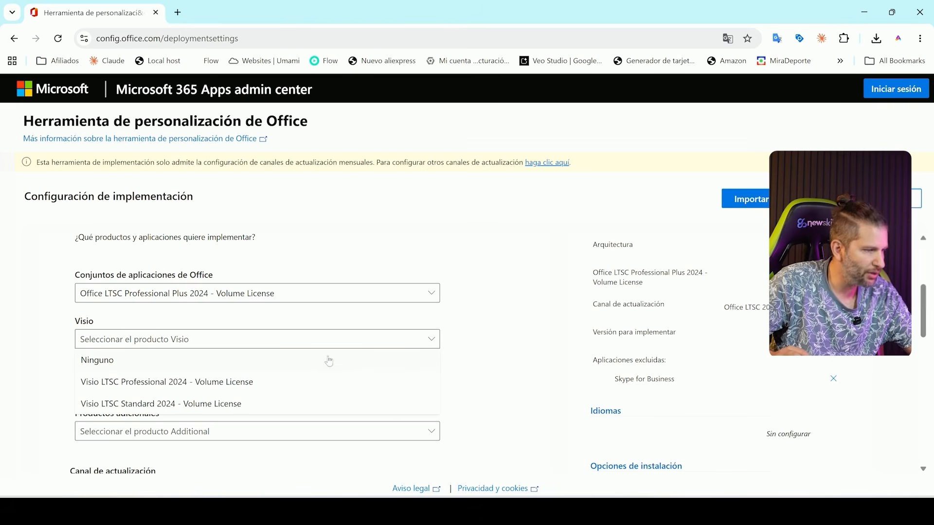
left_click(227, 383)
left_click(180, 389)
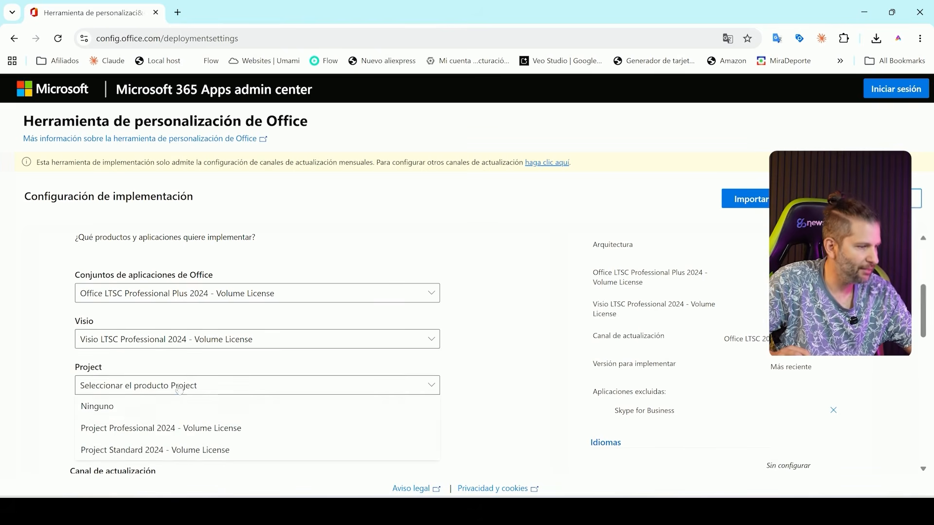
left_click(175, 435)
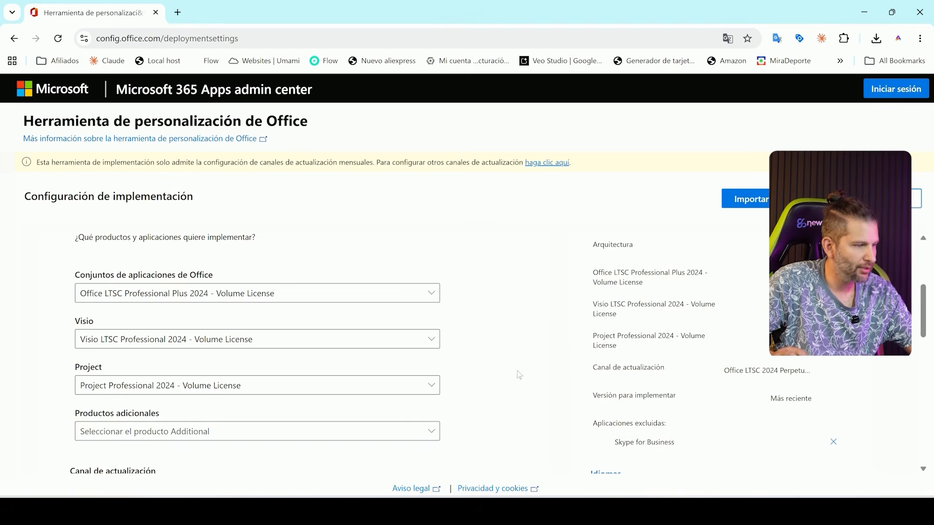
Step: Keep the additional products empty and the Office LTSC 2024 Perpetual Enterprise channel, and continue past the application selection to the languages
scroll(517, 371, "down", 3)
left_click(421, 308)
left_click(500, 291)
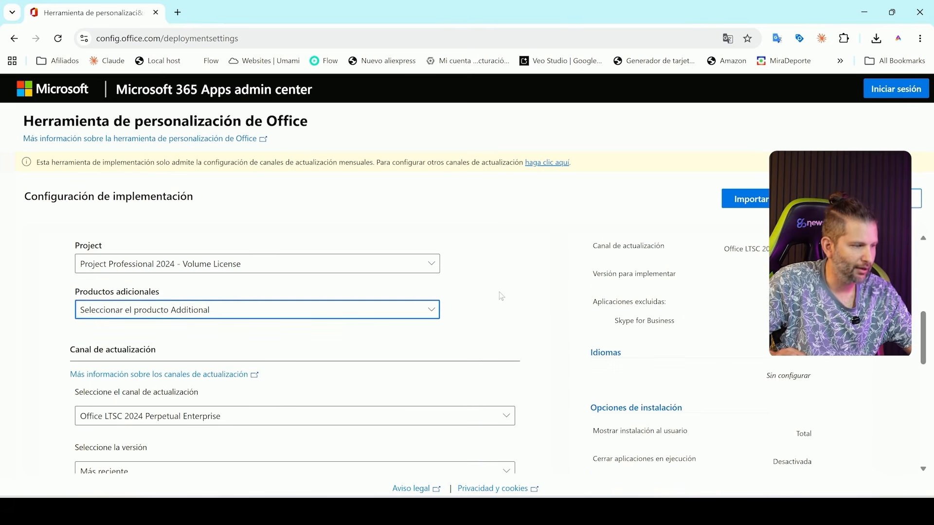
scroll(499, 292, "down", 3)
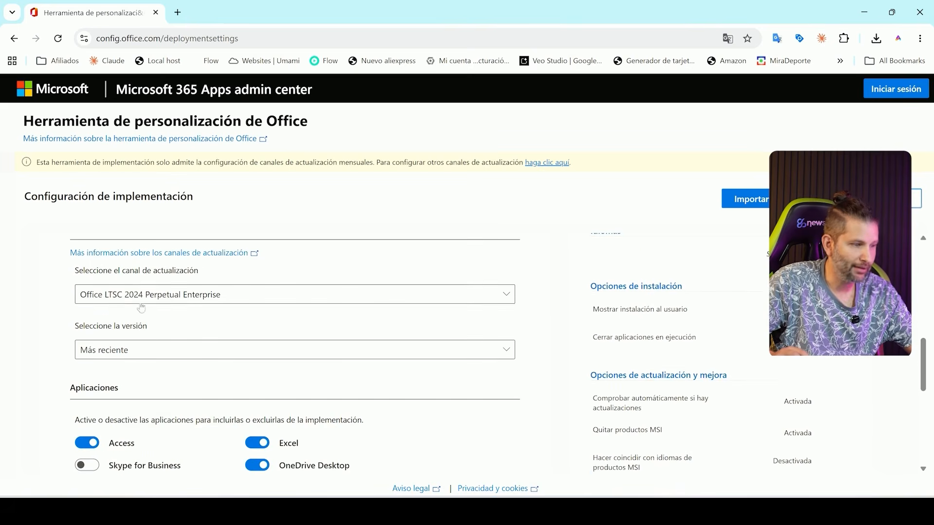
left_click(467, 300)
left_click(463, 301)
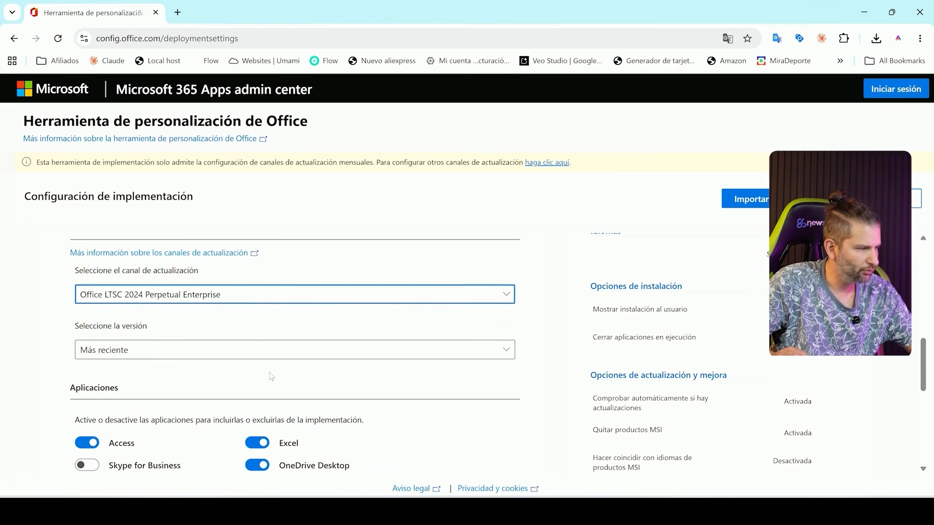
scroll(271, 376, "down", 3)
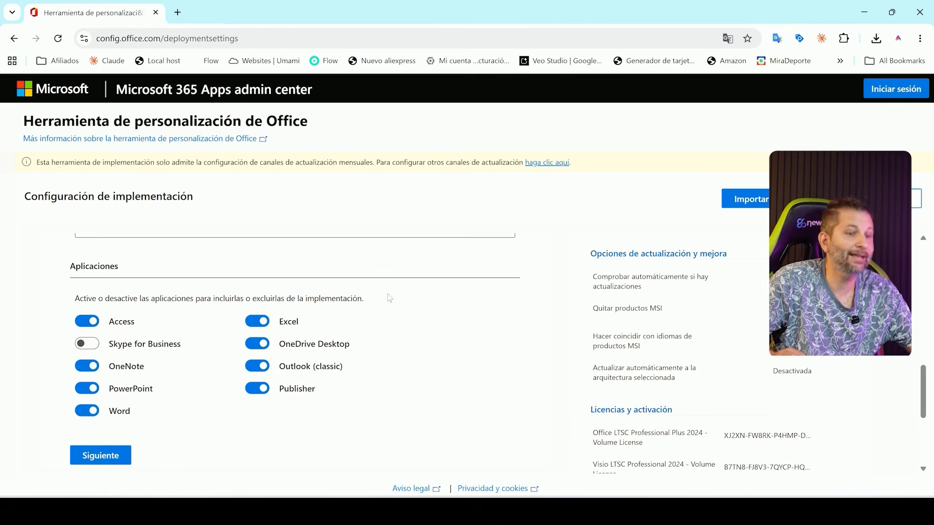
left_click(99, 459)
Step: Set the primary language to Español (España, Internacional)
scroll(363, 362, "down", 1)
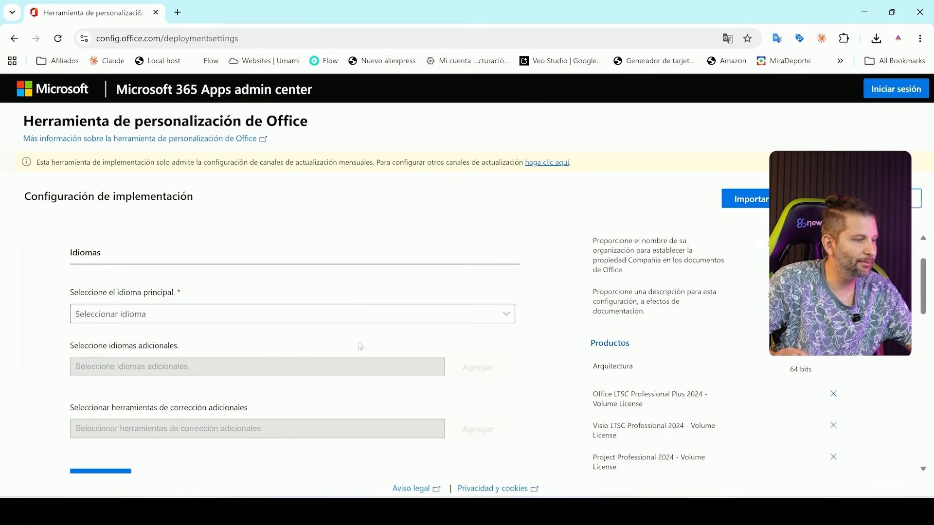
left_click(343, 317)
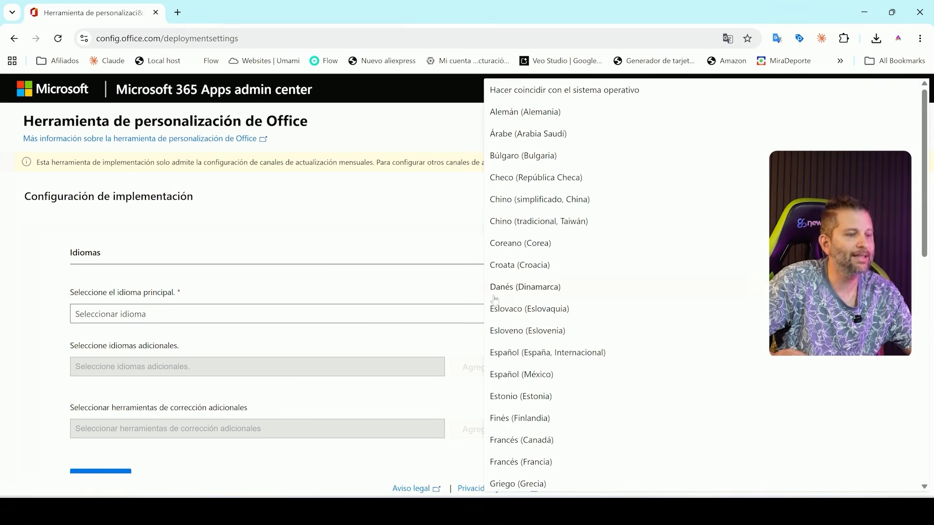
left_click(552, 349)
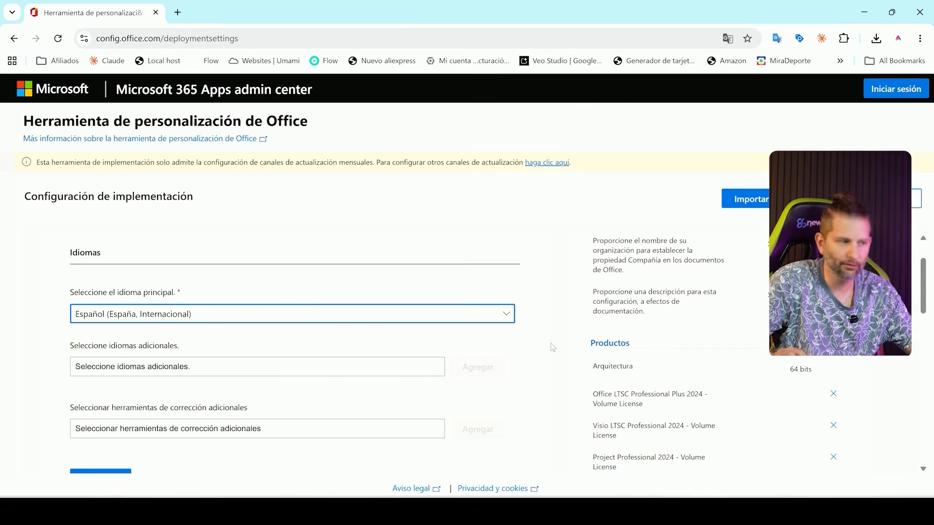
Step: Examine the list of additional languages and its Total and Corrección type filters
left_click(419, 367)
scroll(416, 369, "down", 2)
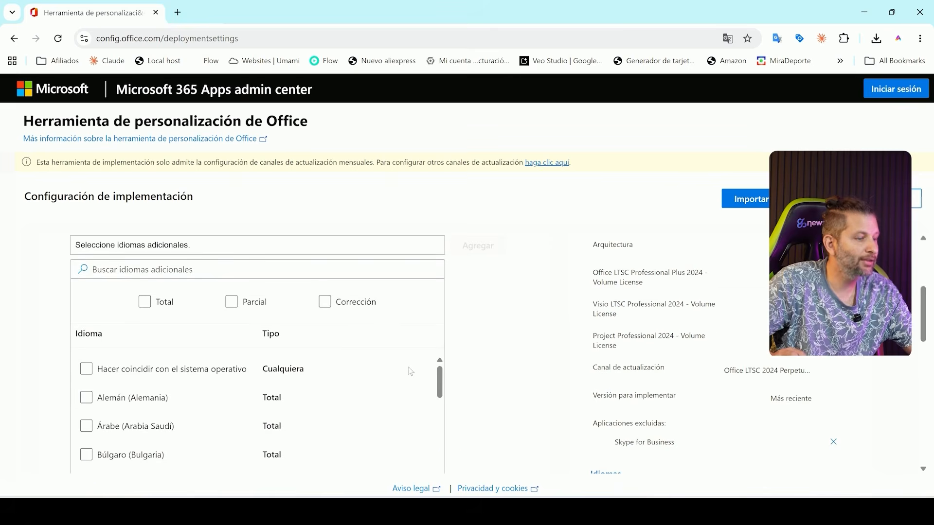
left_click(355, 306)
left_click(356, 306)
left_click(159, 306)
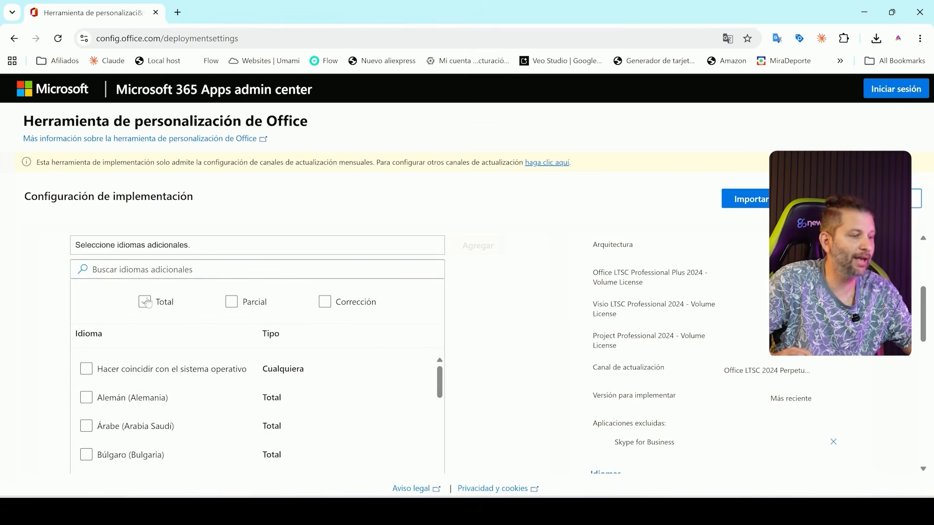
left_click(158, 305)
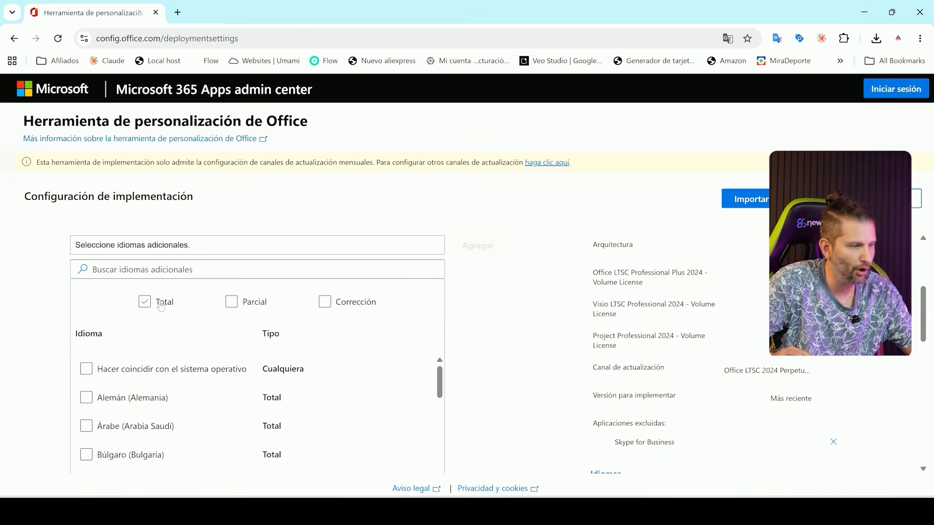
scroll(151, 369, "down", 3)
left_click(86, 419)
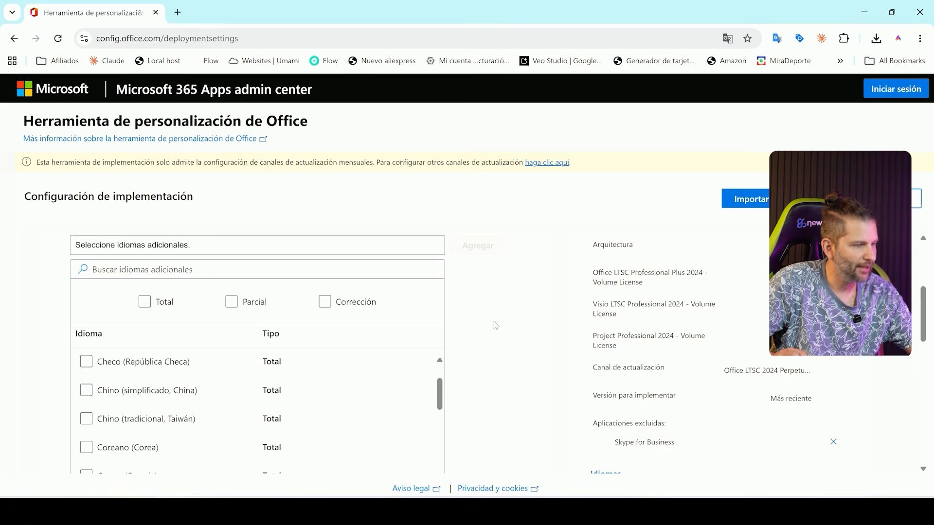
scroll(495, 326, "down", 3)
scroll(495, 325, "up", 5)
left_click(352, 368)
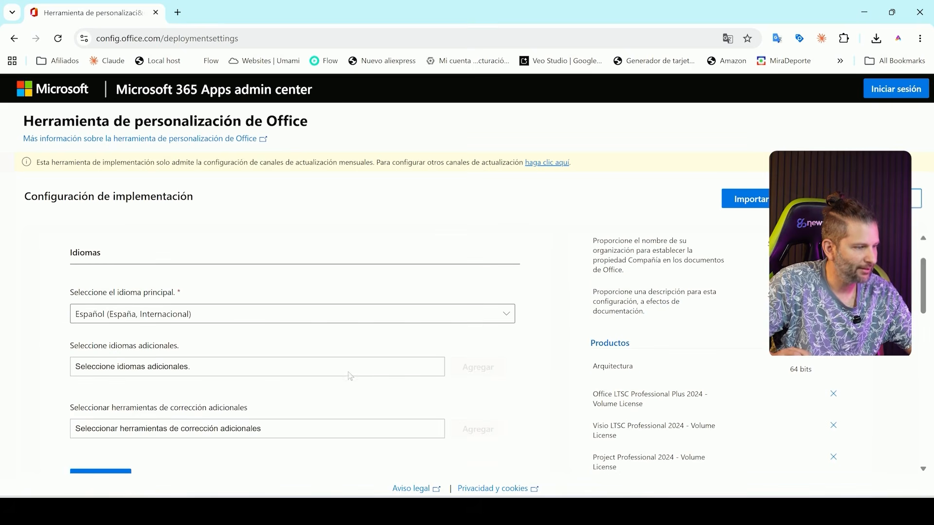
Step: Continue from the language settings to the installation options and review them
scroll(350, 376, "down", 3)
left_click(106, 350)
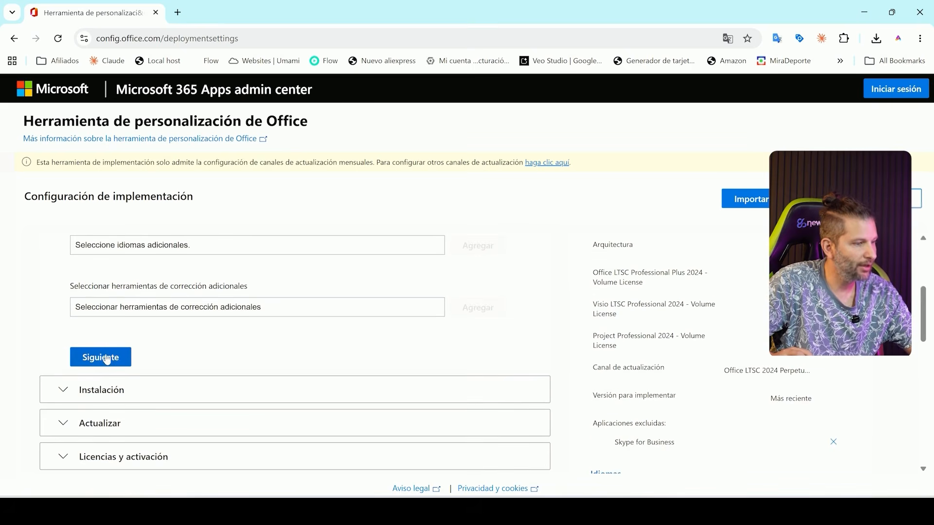
scroll(427, 360, "down", 3)
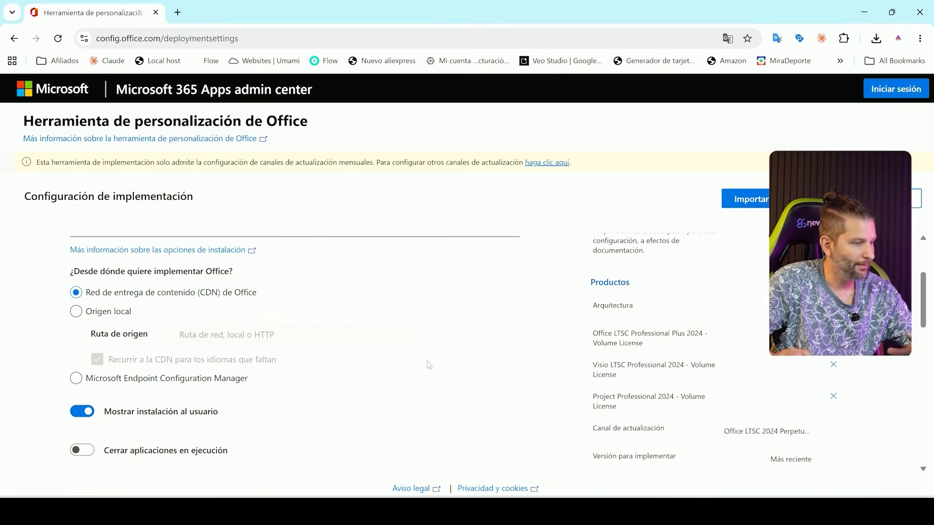
scroll(439, 345, "down", 2)
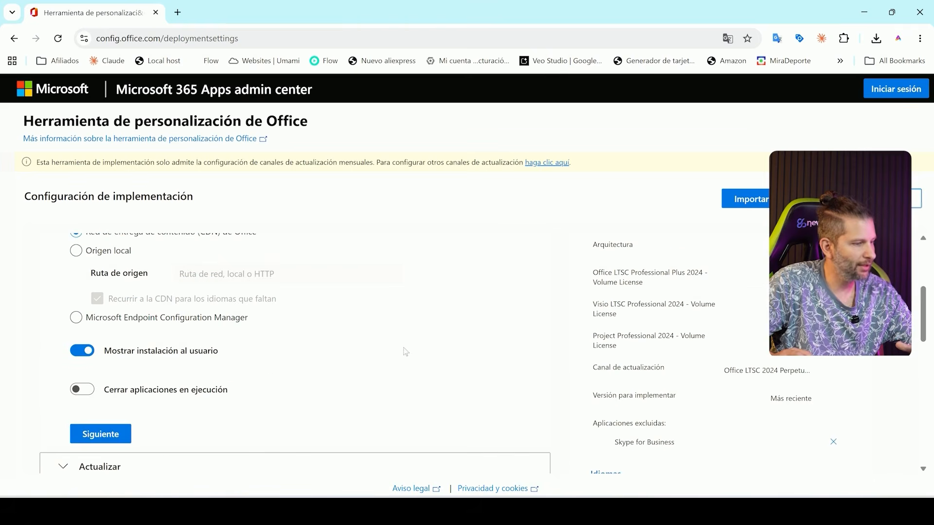
Step: Keep the Office CDN as update source, turn off uninstalling all MSI versions of Office, and continue past the update settings
left_click(113, 439)
scroll(474, 337, "down", 3)
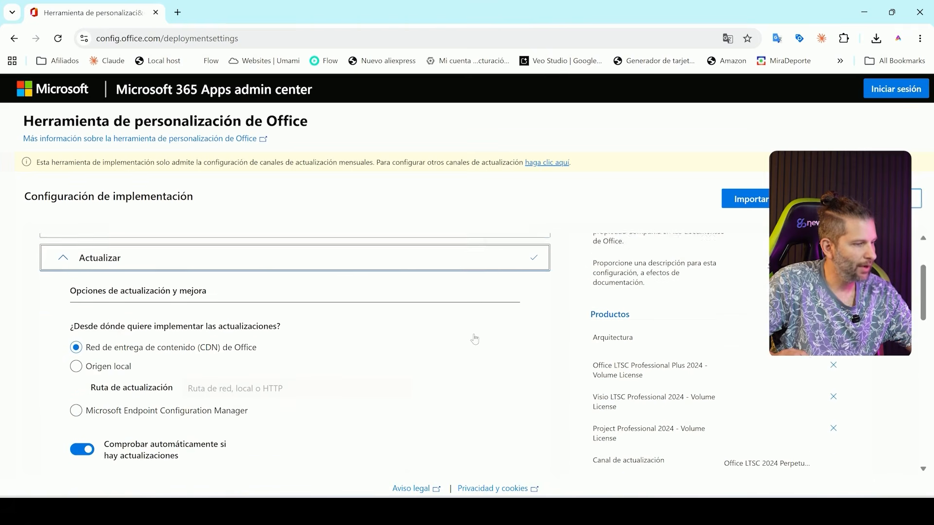
scroll(476, 338, "down", 5)
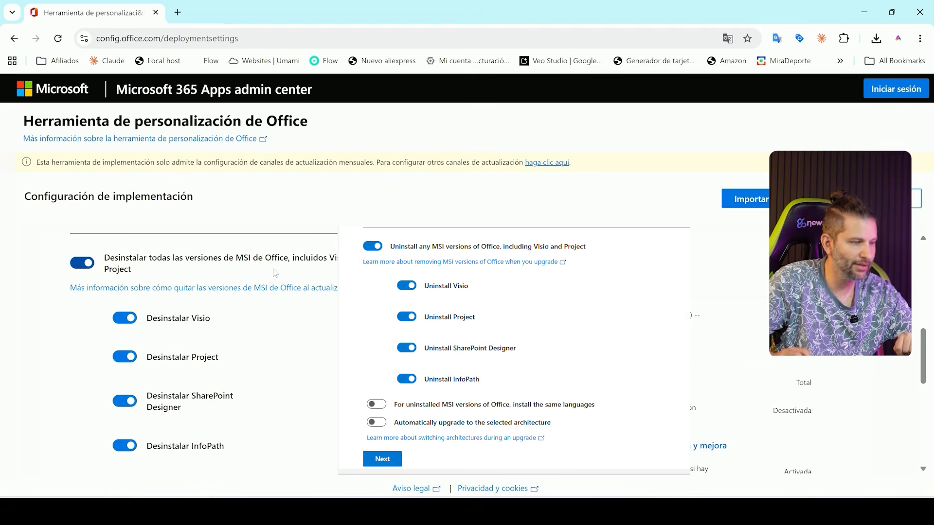
left_click(126, 264)
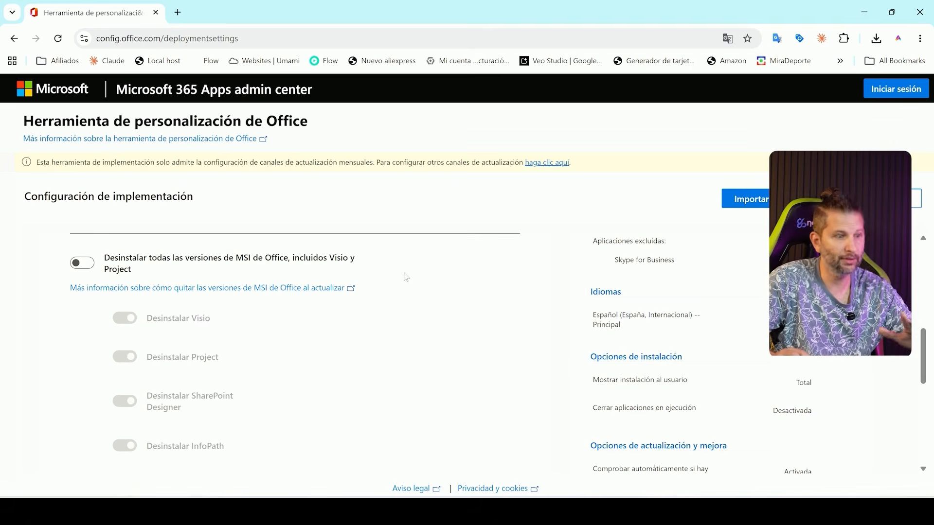
scroll(402, 273, "down", 4)
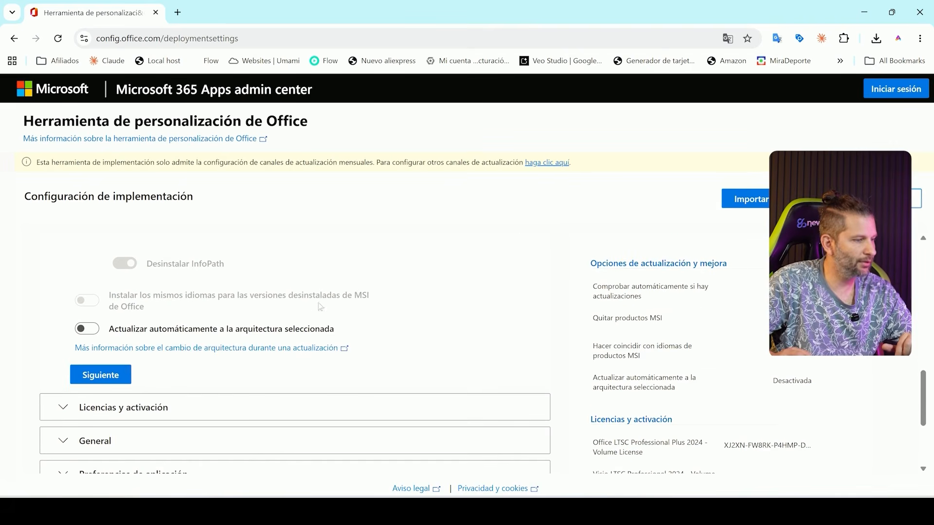
left_click(118, 377)
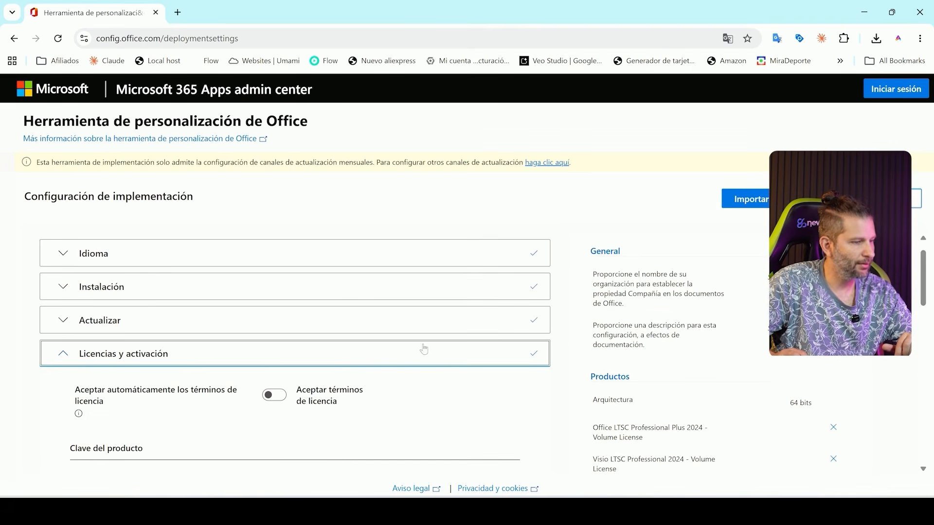
Step: Keep KMS licensing for all products, leave the organization name and description empty, and continue to the application preferences
scroll(424, 349, "down", 3)
scroll(437, 334, "down", 6)
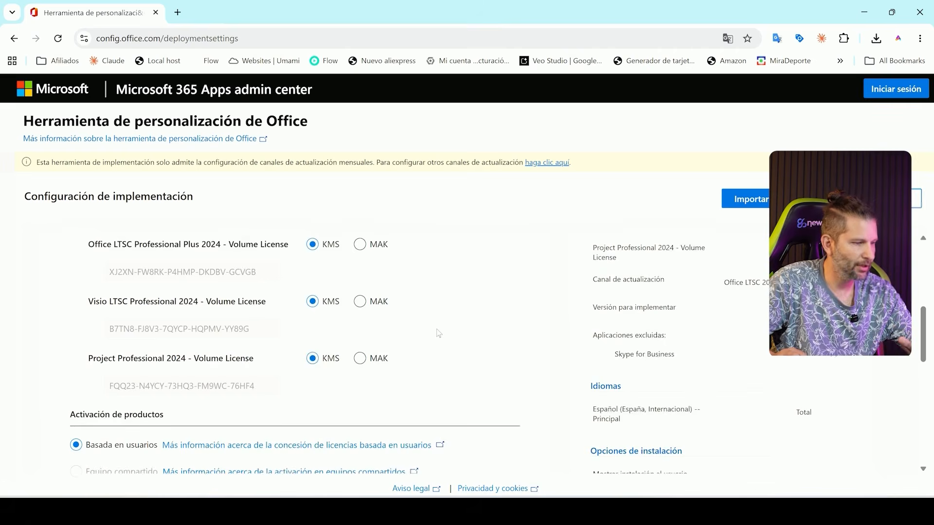
left_click(99, 412)
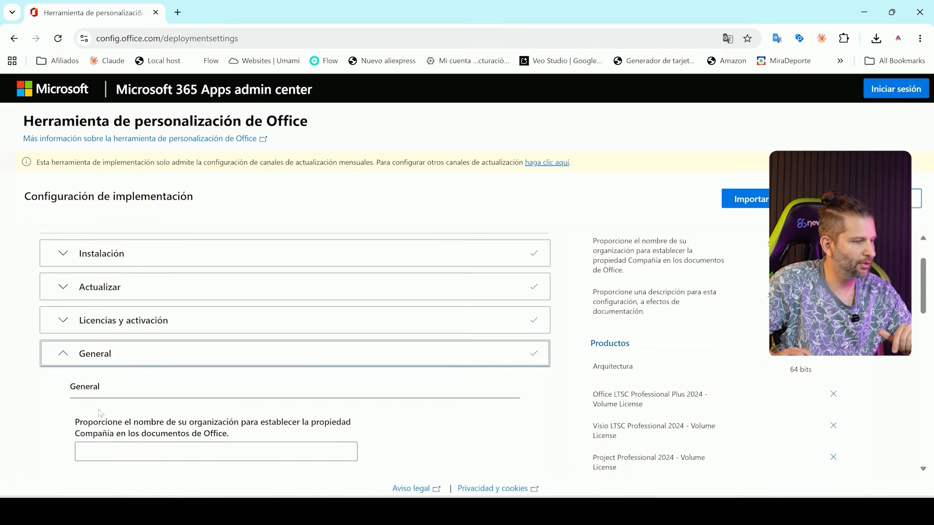
scroll(440, 361, "down", 2)
scroll(441, 360, "down", 3)
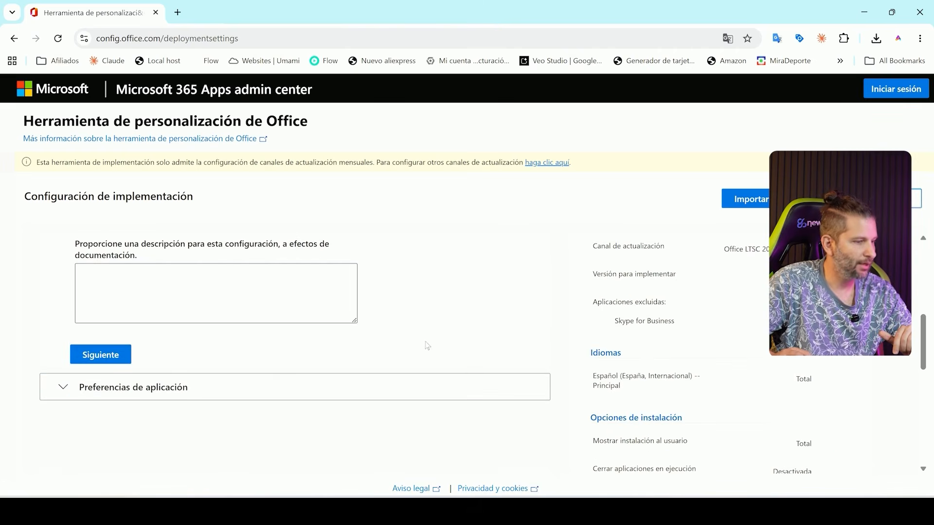
left_click(127, 355)
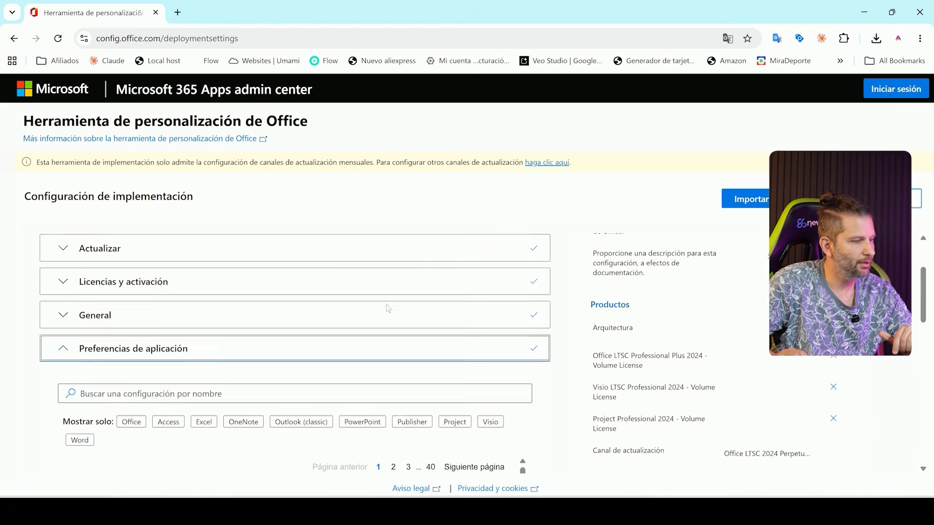
Step: Leave the application preferences at their defaults and finalize the deployment configuration
scroll(386, 309, "down", 3)
scroll(389, 308, "down", 12)
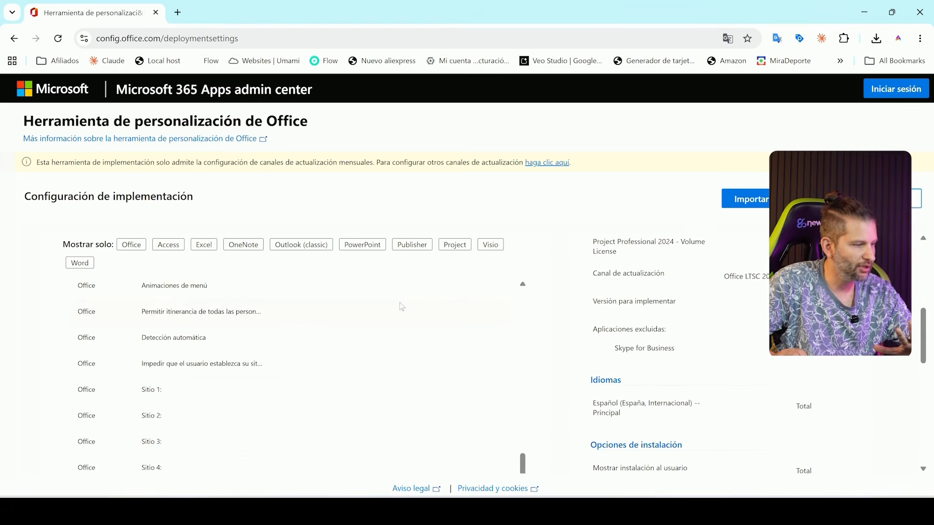
scroll(436, 360, "down", 10)
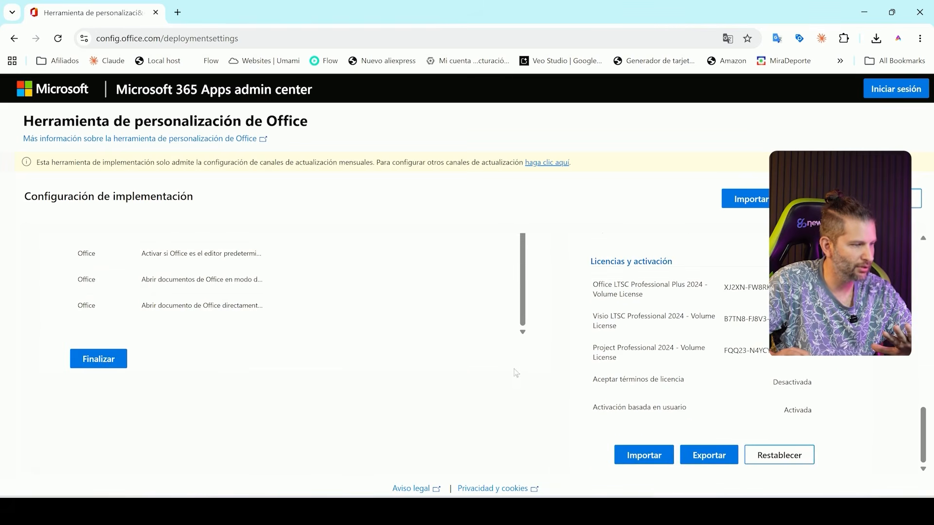
left_click(120, 361)
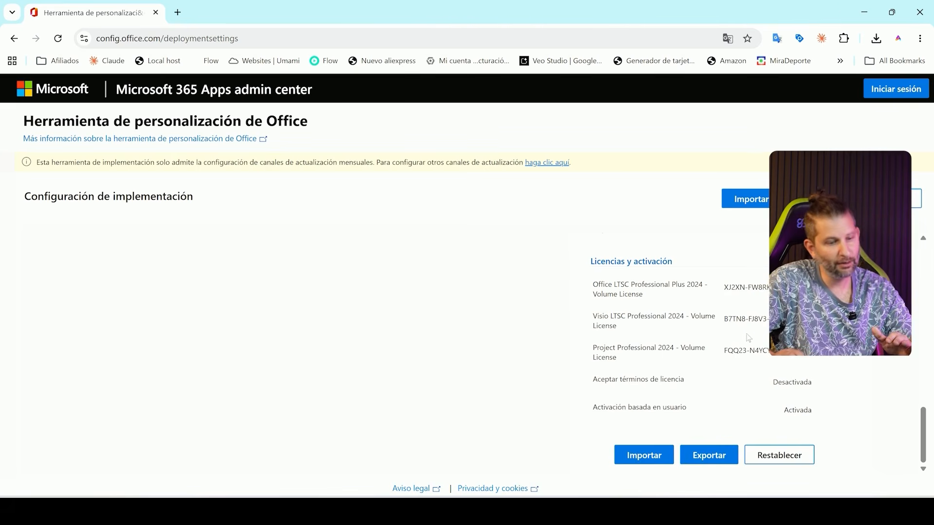
Step: Review the configuration summary and start its export with Formatos de Office Open XML as the default file format
scroll(749, 338, "up", 10)
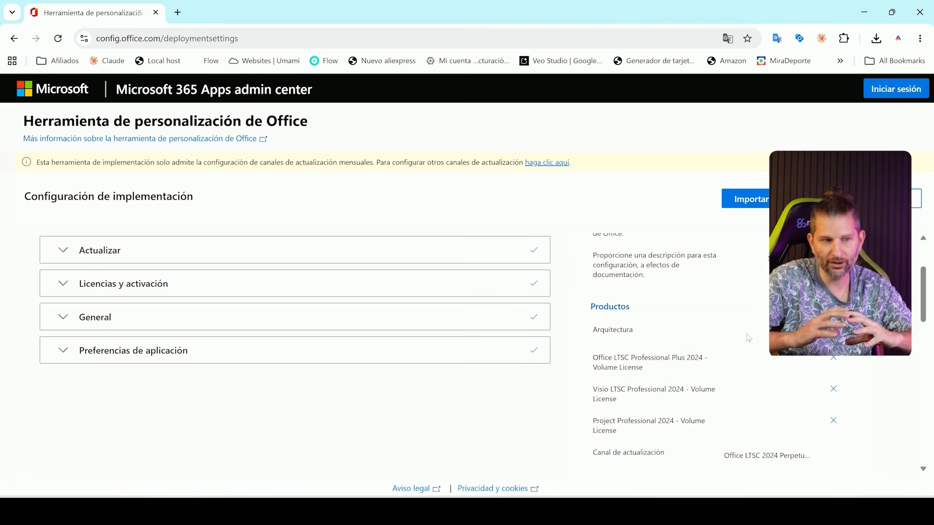
scroll(747, 336, "down", 8)
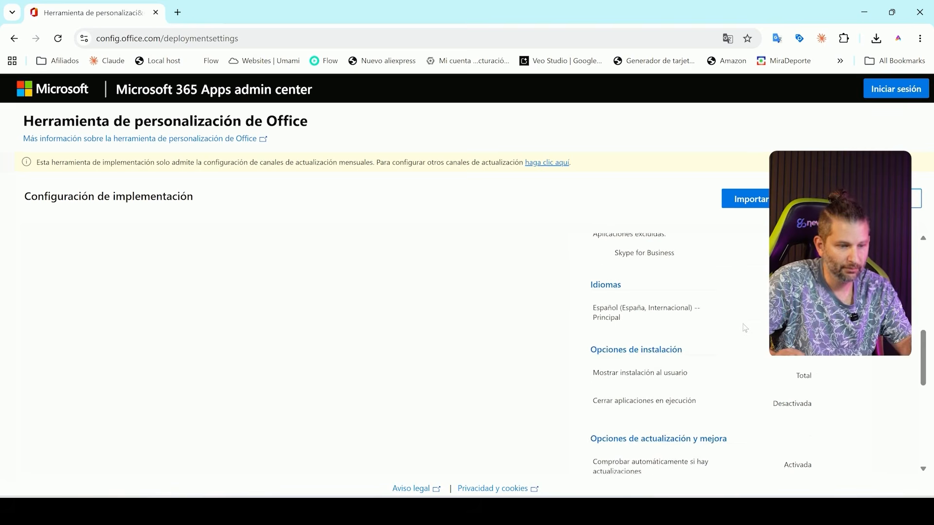
scroll(744, 328, "down", 5)
scroll(744, 330, "up", 5)
scroll(744, 331, "down", 5)
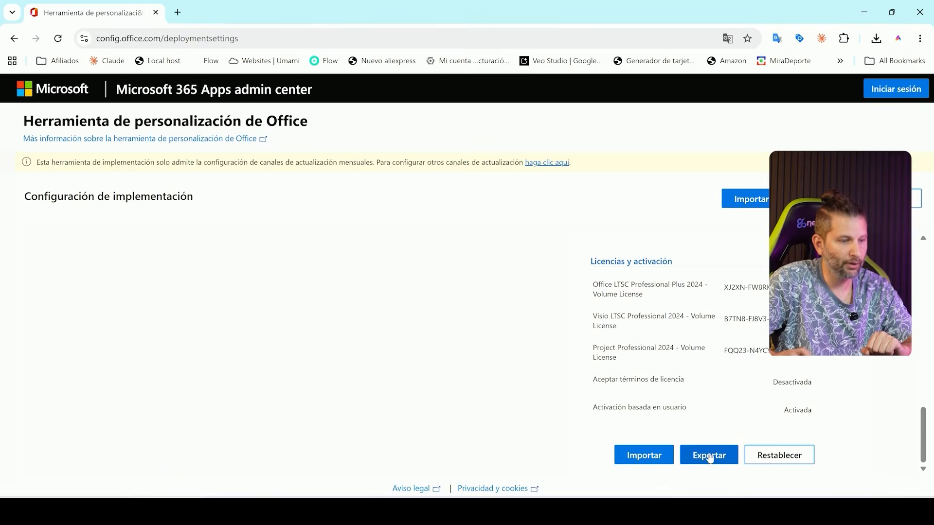
left_click(710, 458)
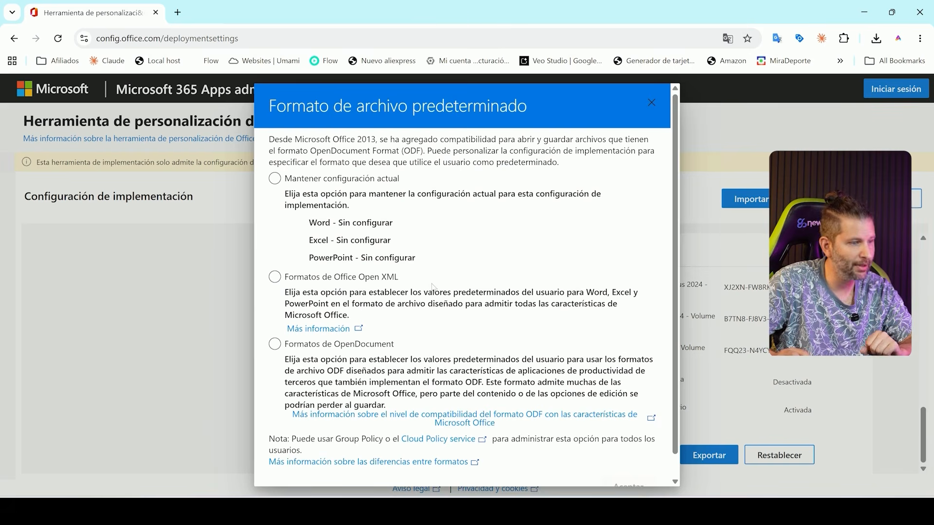
scroll(429, 276, "down", 1)
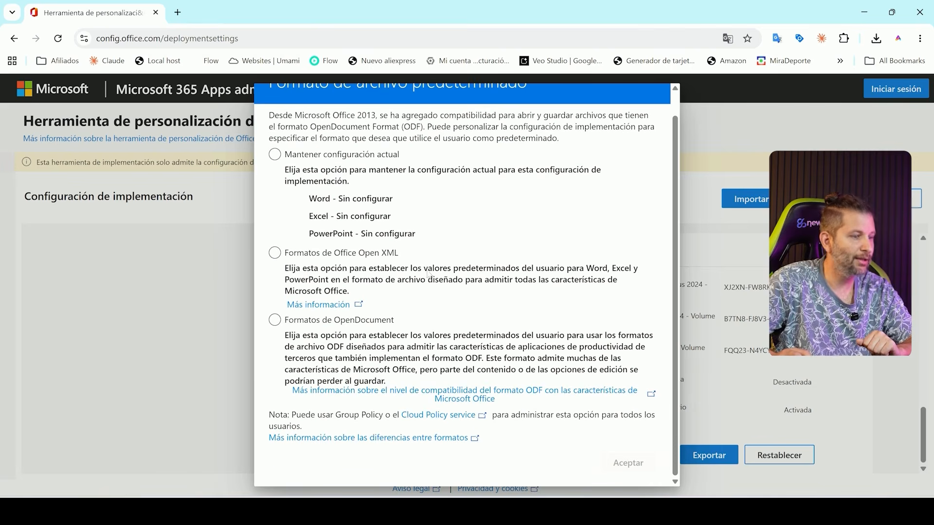
left_click(338, 260)
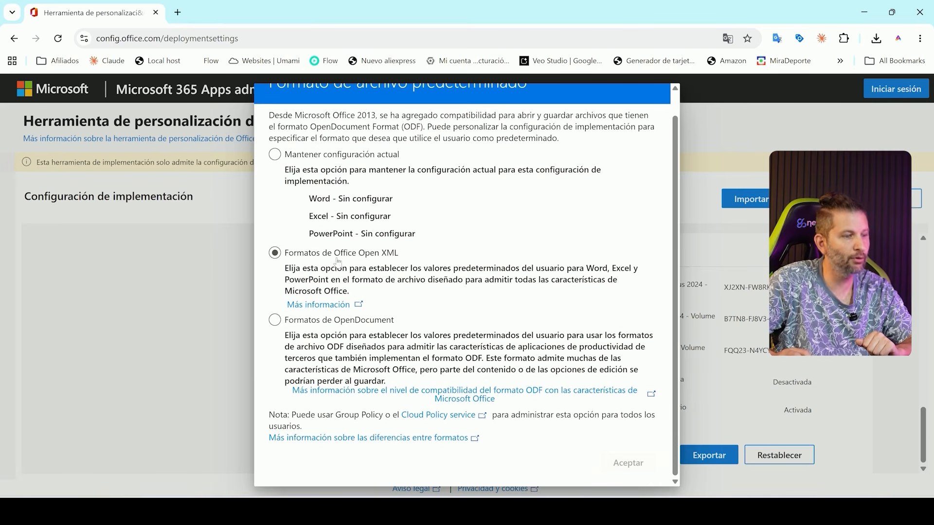
left_click(338, 262)
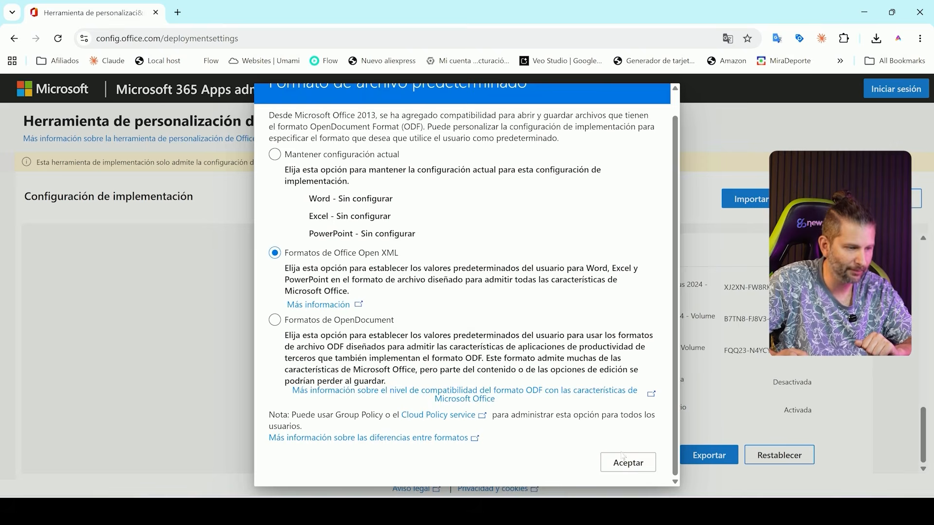
left_click(628, 462)
left_click(707, 422)
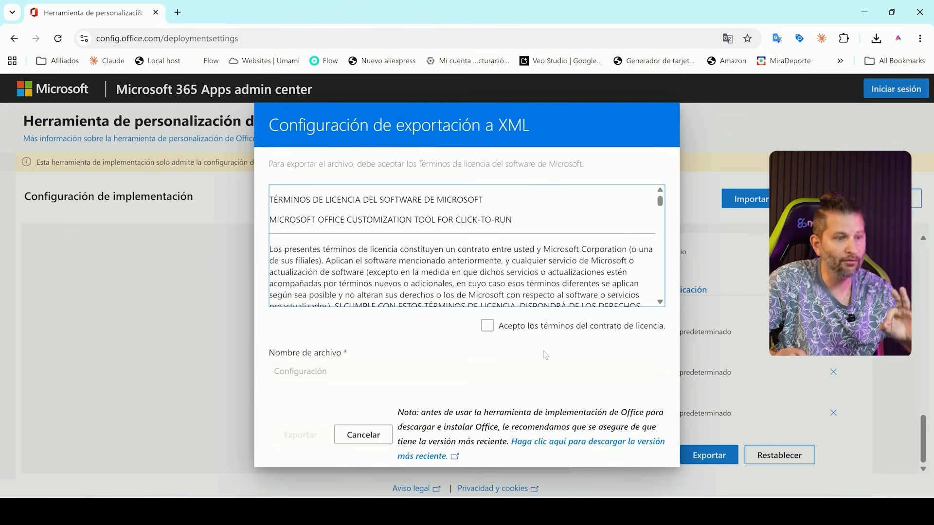
Step: Accept the license agreement terms and export the XML configuration under the file name Configuration
left_click(524, 333)
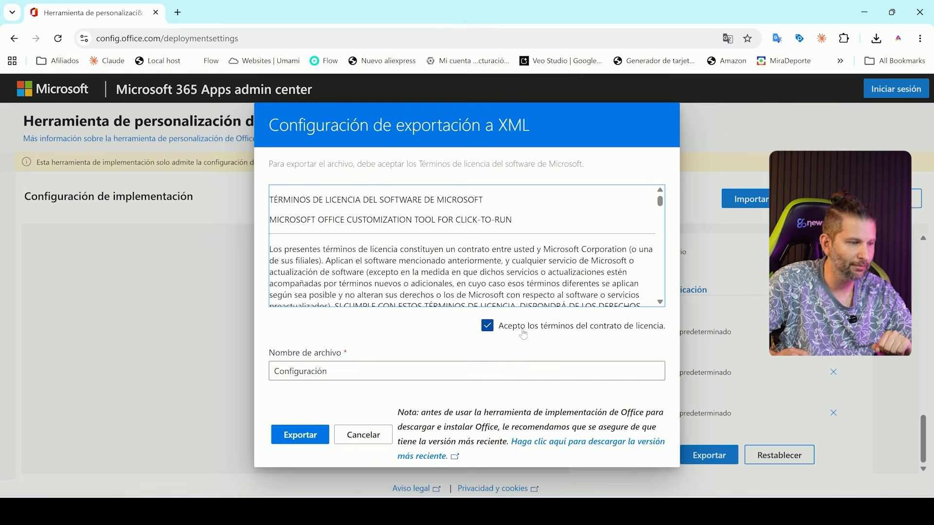
left_click_drag(336, 371, 232, 368)
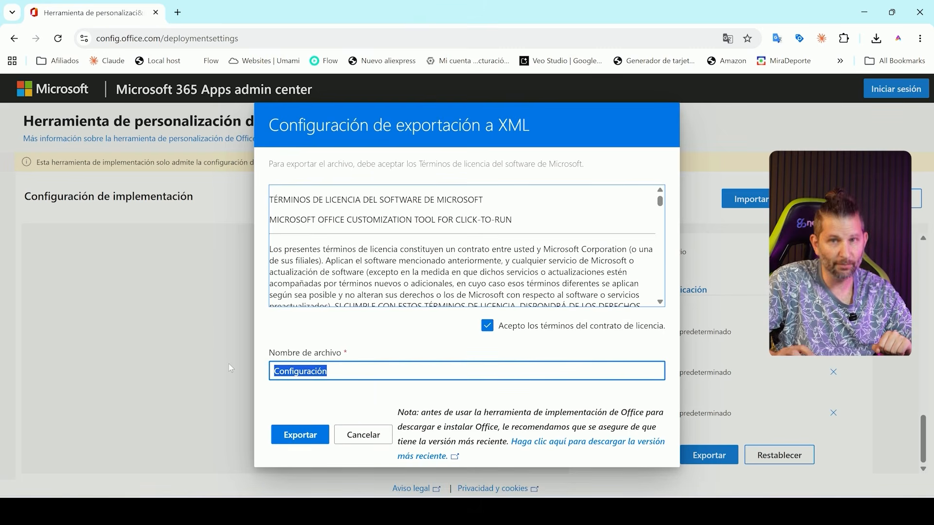
left_click(335, 368)
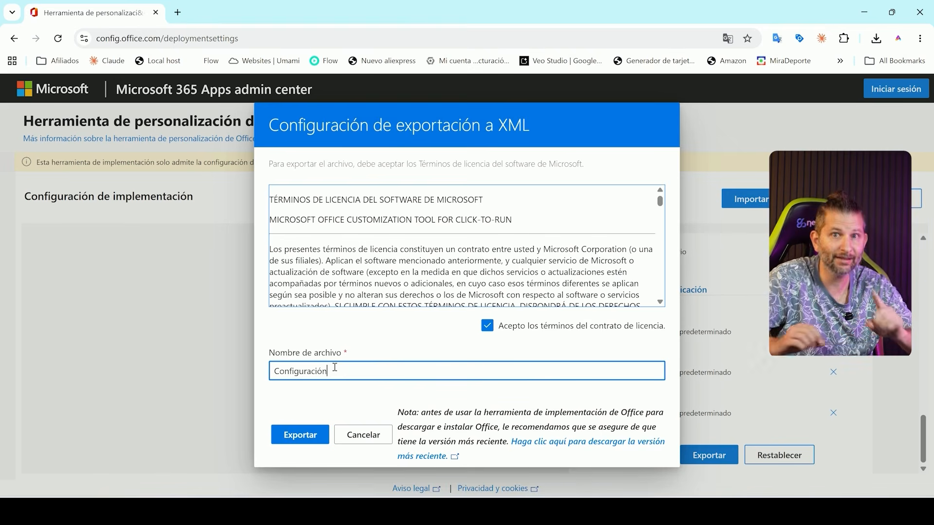
key("BackSpace")
key("BackSpace")
key("BackSpace")
key("BackSpace")
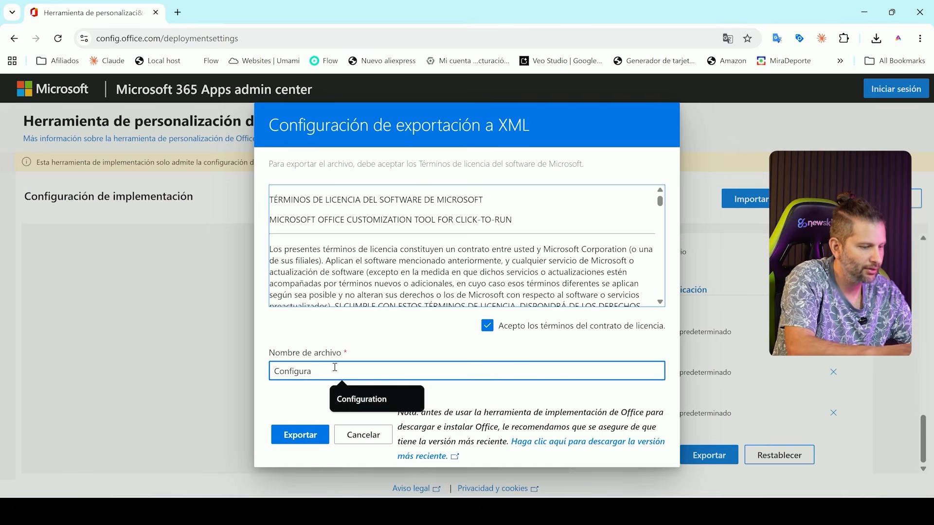
type("tion")
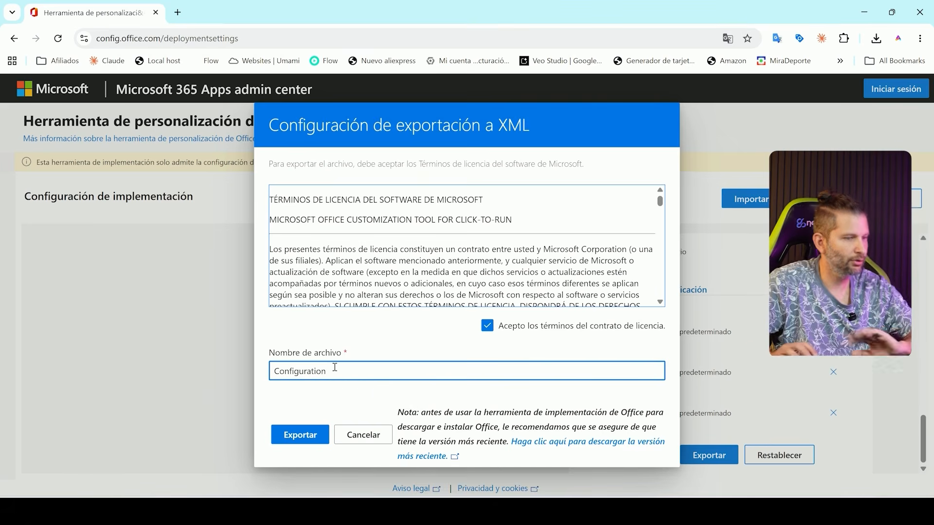
left_click(299, 433)
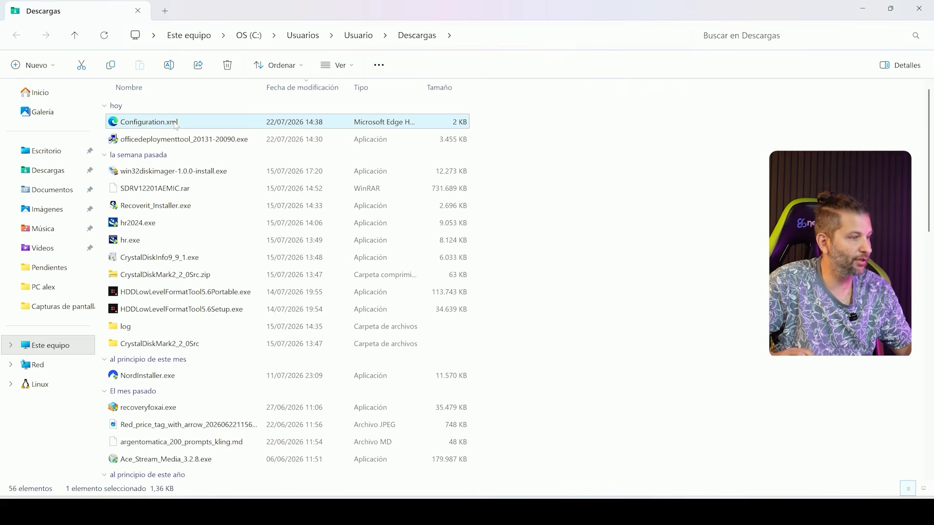
Step: Copy Configuration.xml from the Descargas folder into the office folder that holds setup.exe
right_click(176, 123)
left_click(223, 146)
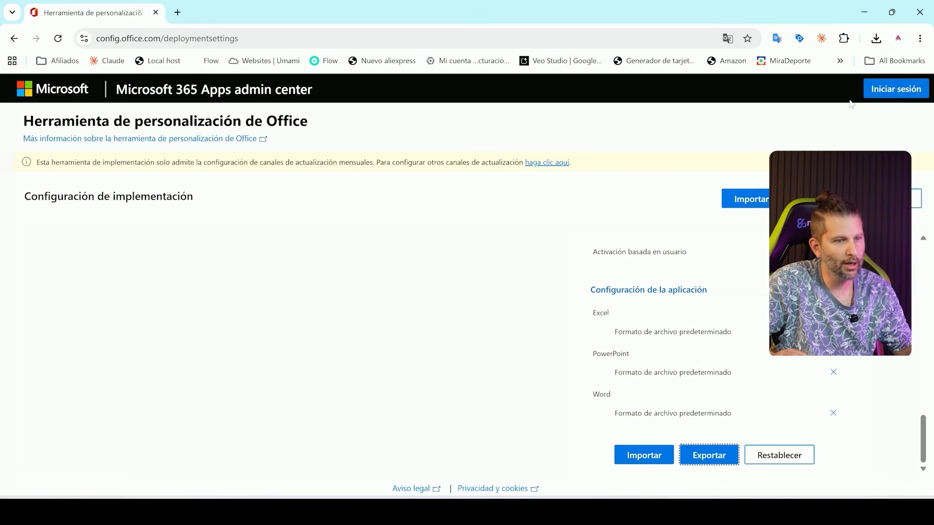
left_click(864, 11)
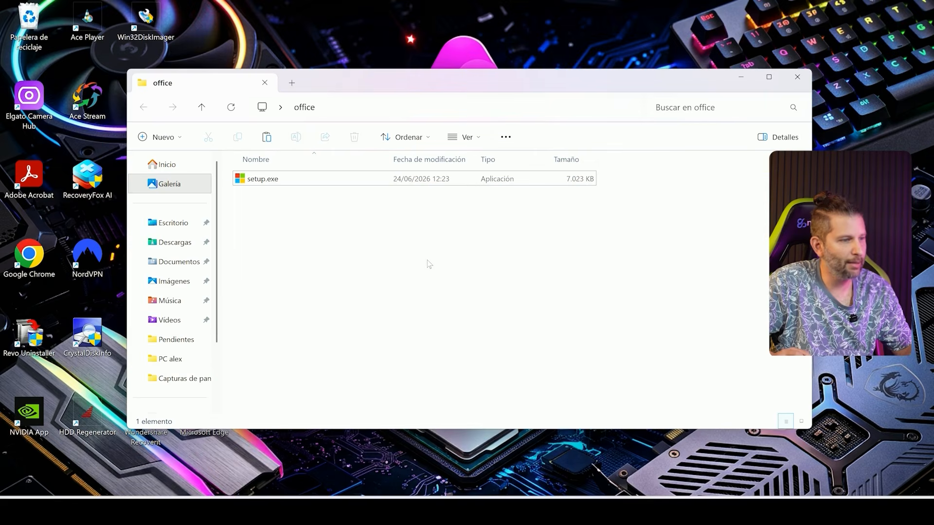
key("ctrl+v")
left_click(387, 265)
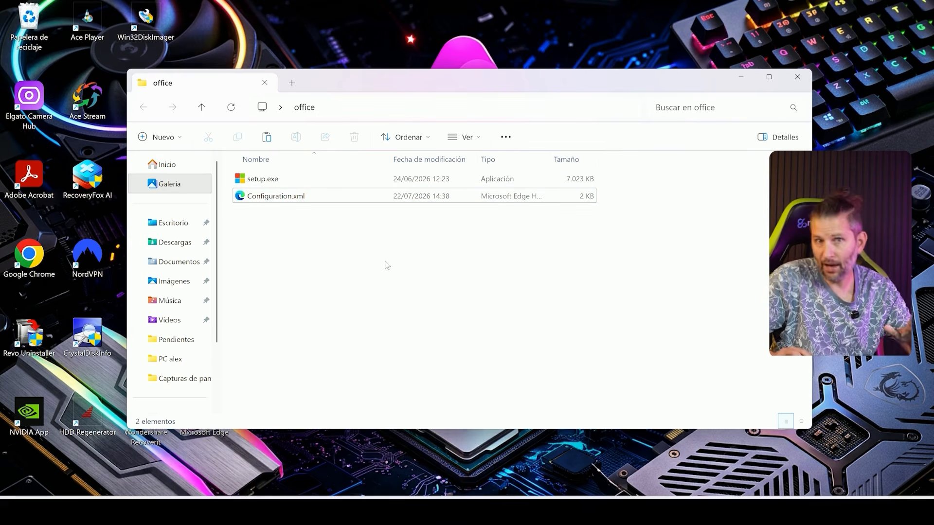
Step: Switch to Chrome, return to the Office LTSC 2024 deployment article and find its section on downloading the installation files
left_click(576, 512)
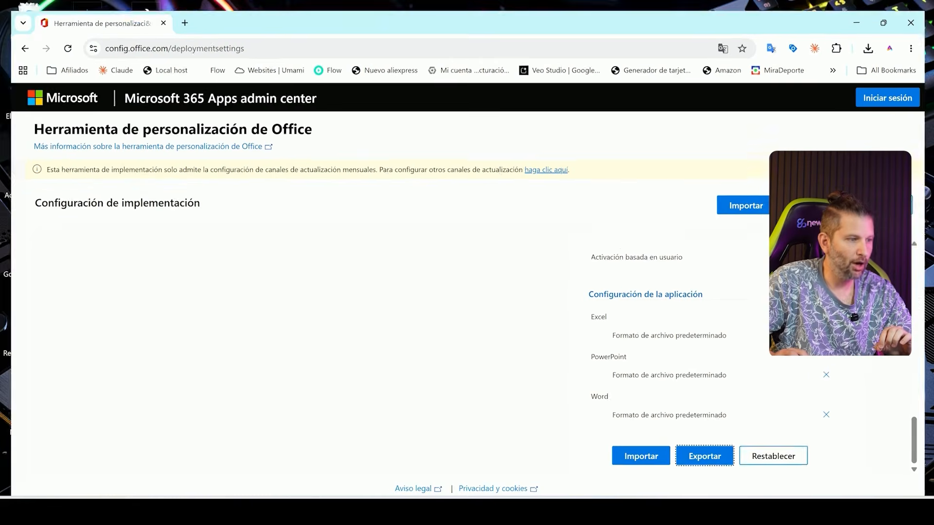
left_click(15, 38)
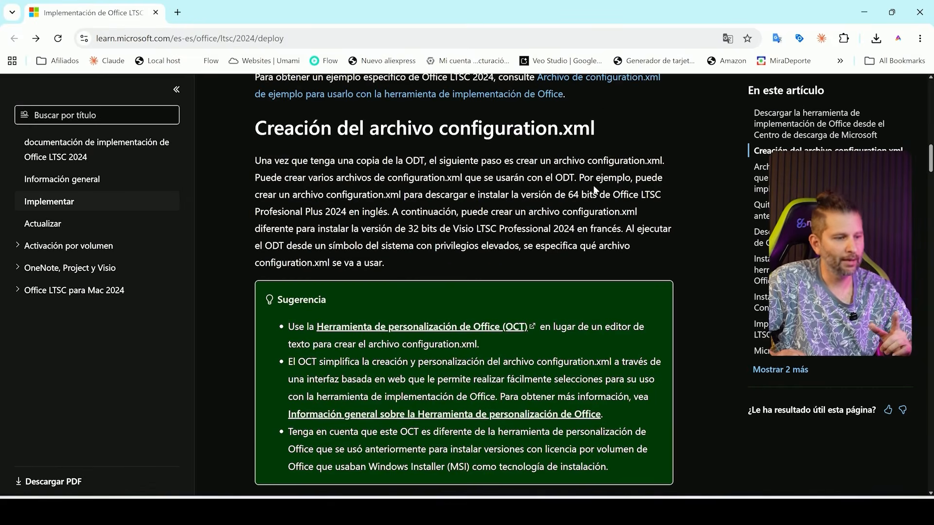
scroll(596, 190, "down", 3)
scroll(595, 189, "down", 20)
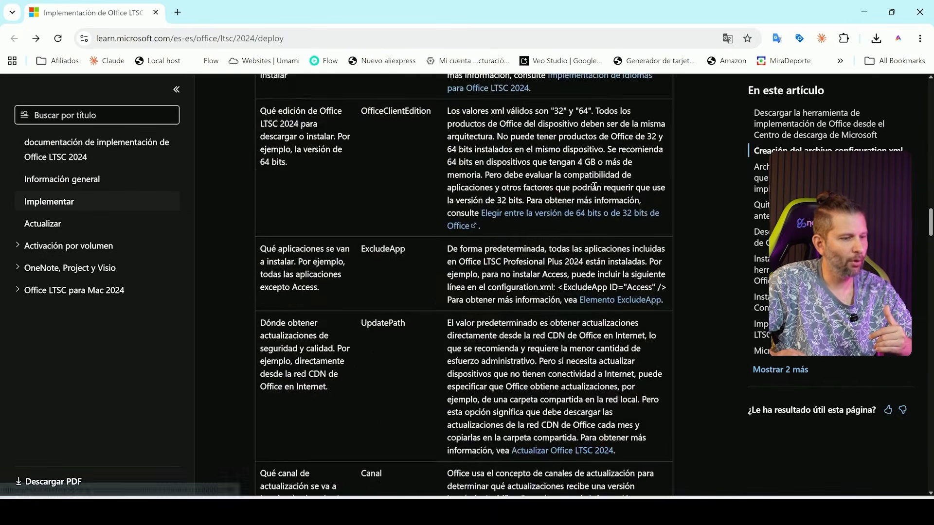
scroll(594, 189, "down", 3)
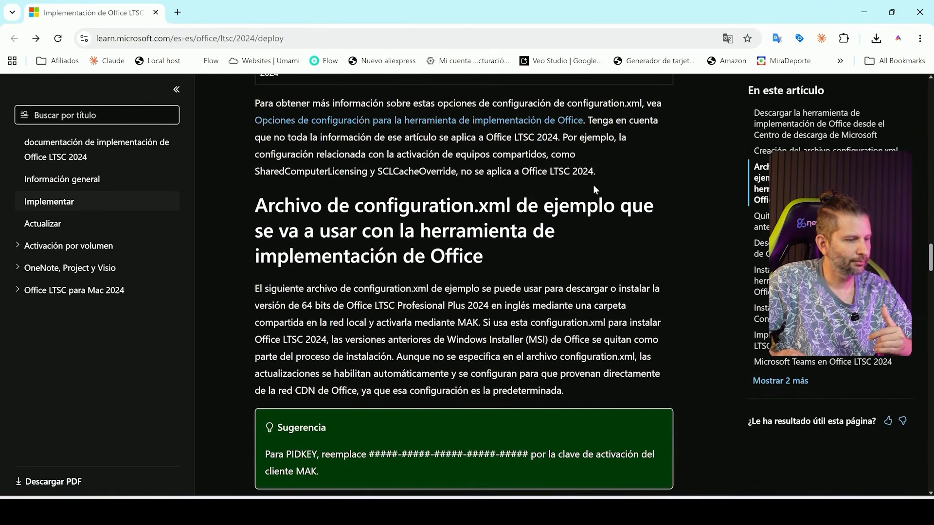
scroll(594, 190, "down", 10)
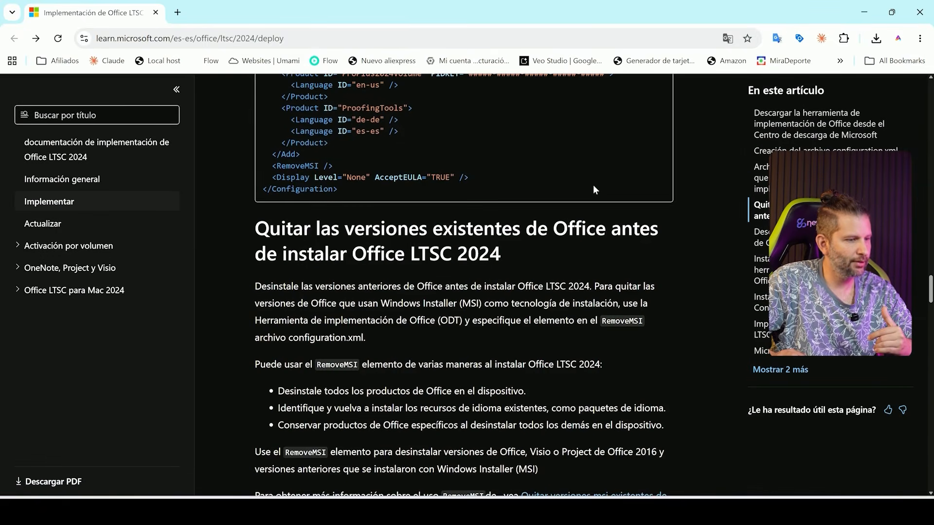
scroll(593, 184, "down", 9)
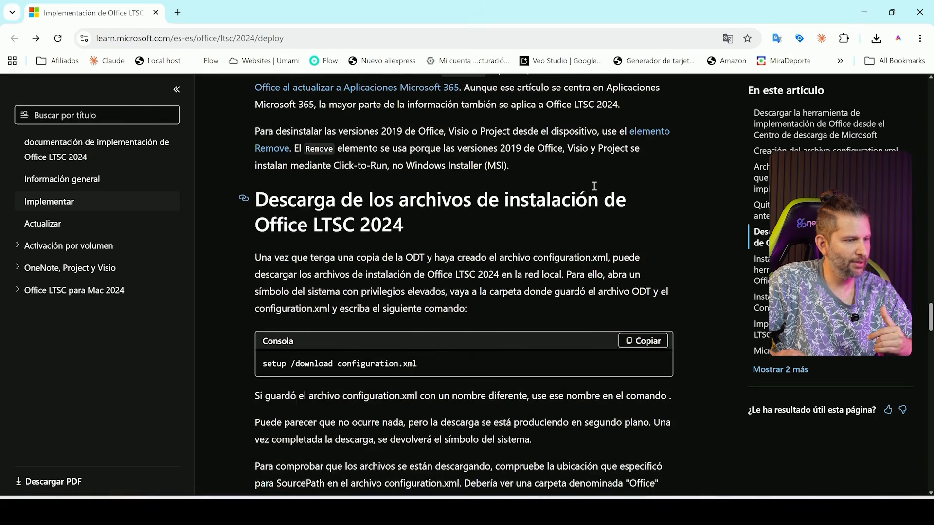
Step: Find the article's section on installing Office LTSC 2024 with the deployment tool and open Símbolo del sistema as administrator
scroll(594, 186, "down", 1)
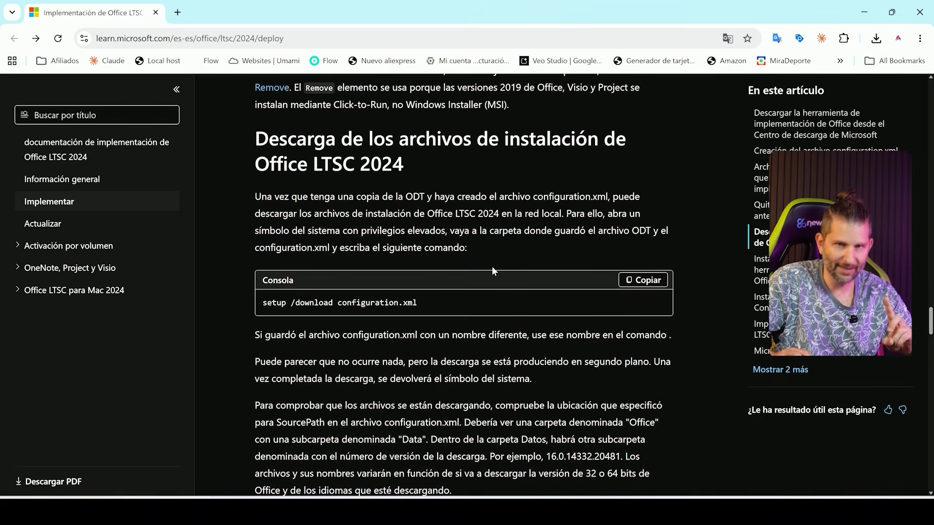
scroll(492, 267, "down", 6)
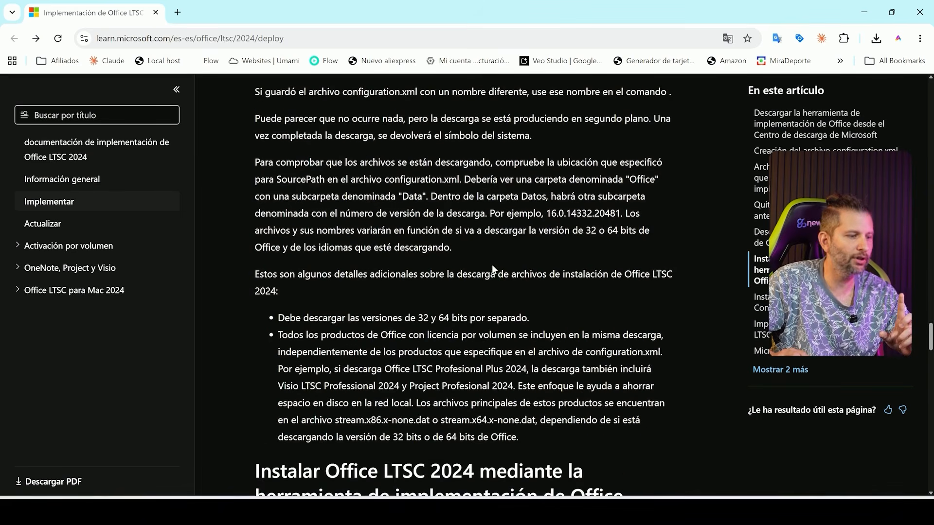
scroll(493, 266, "down", 3)
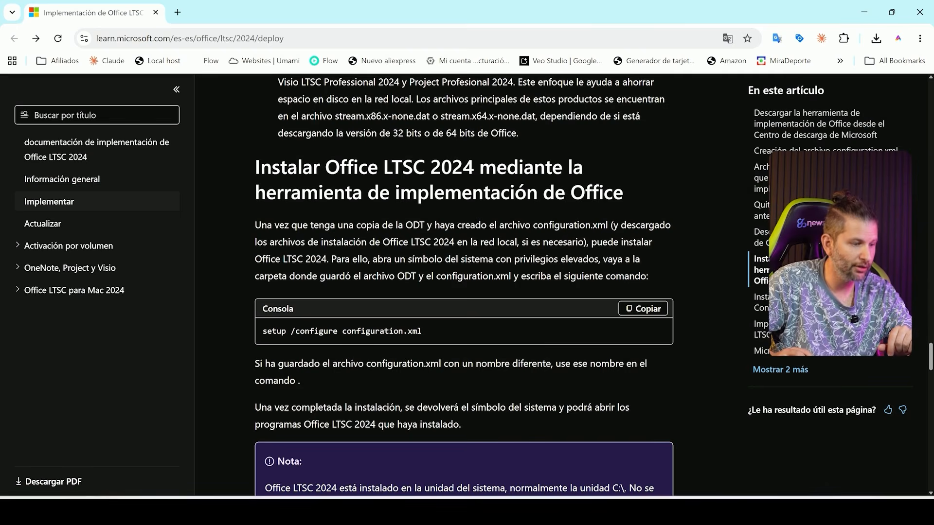
key("super+s")
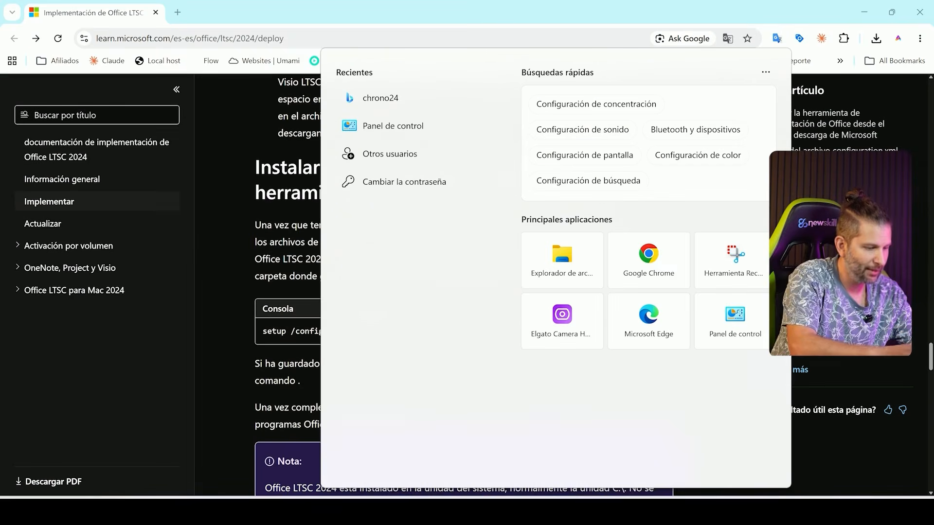
type("cmd")
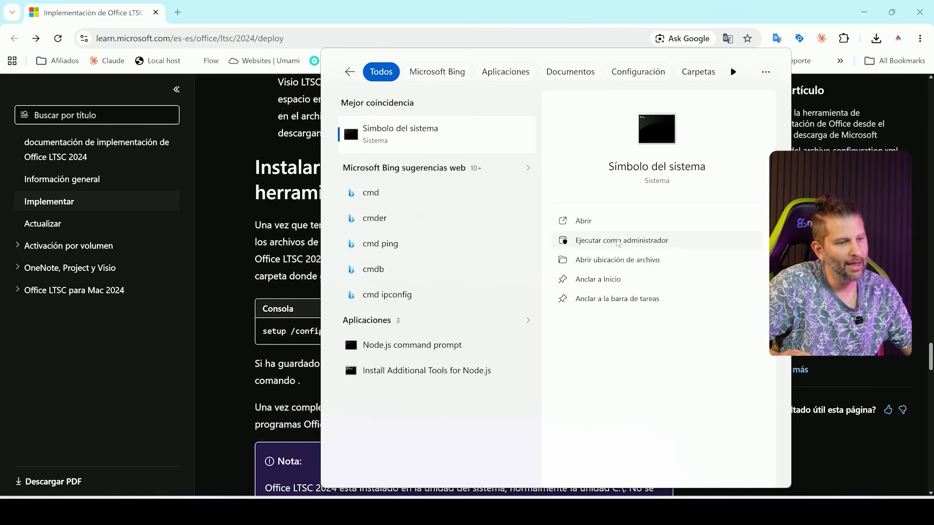
left_click(618, 243)
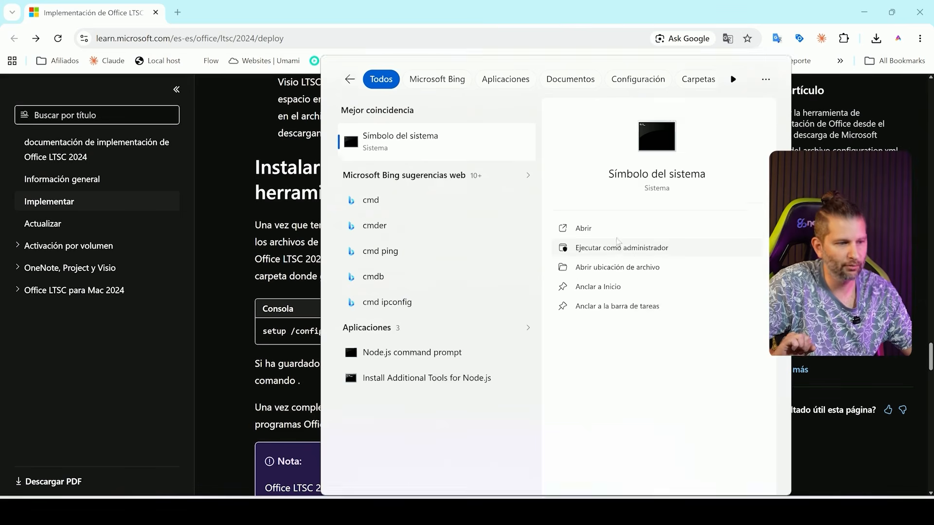
left_click(429, 359)
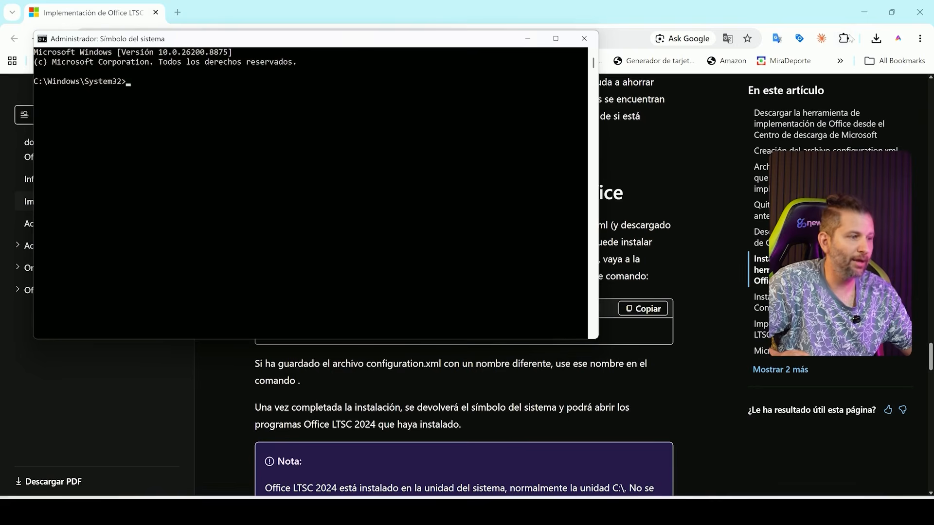
Step: Switch to the office folder in File Explorer, beside the command prompt, and copy its full path
left_click(864, 13)
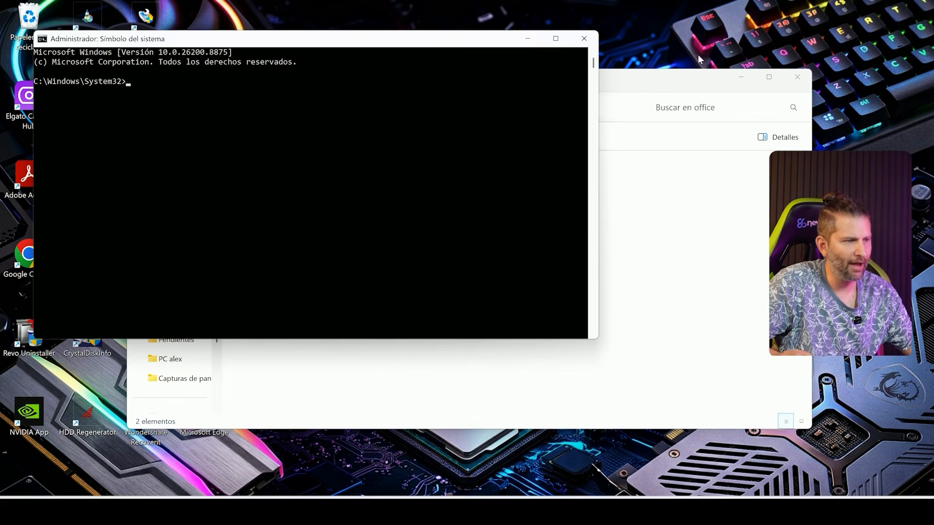
left_click_drag(625, 84, 740, 174)
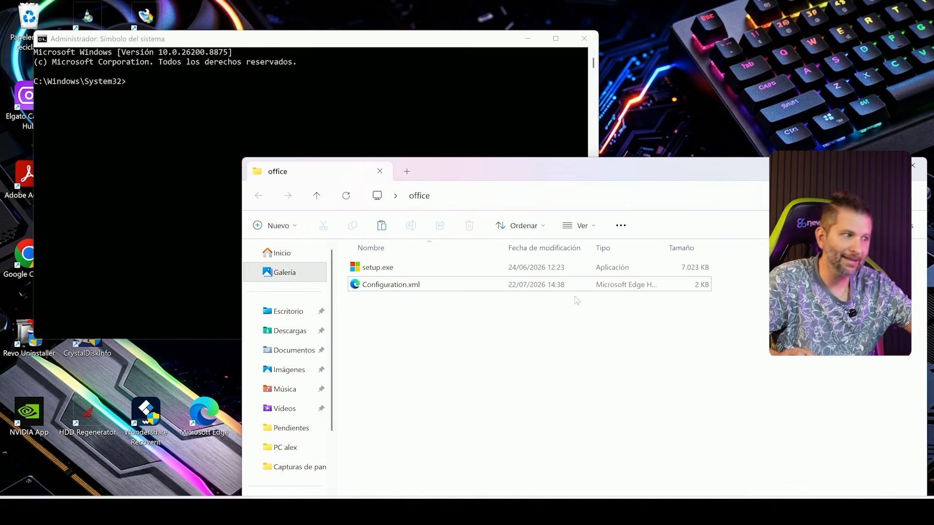
left_click(245, 42)
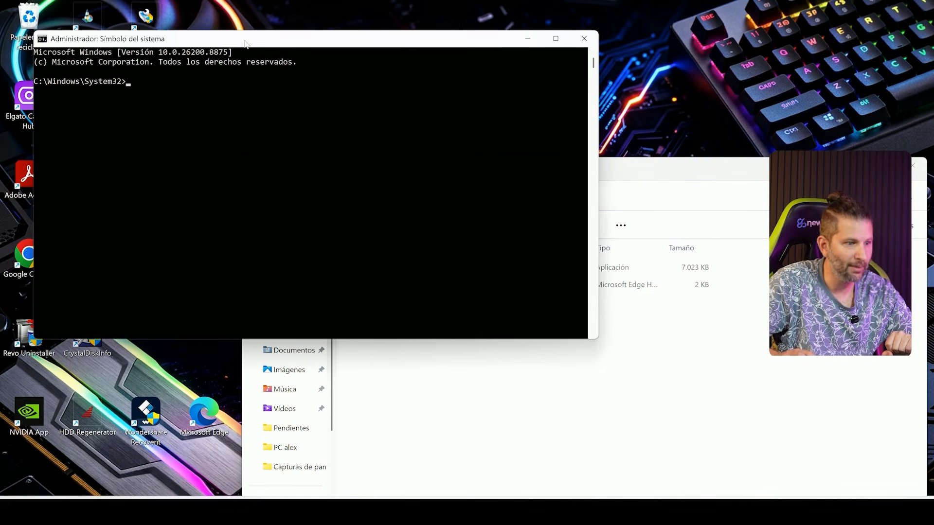
left_click(761, 176)
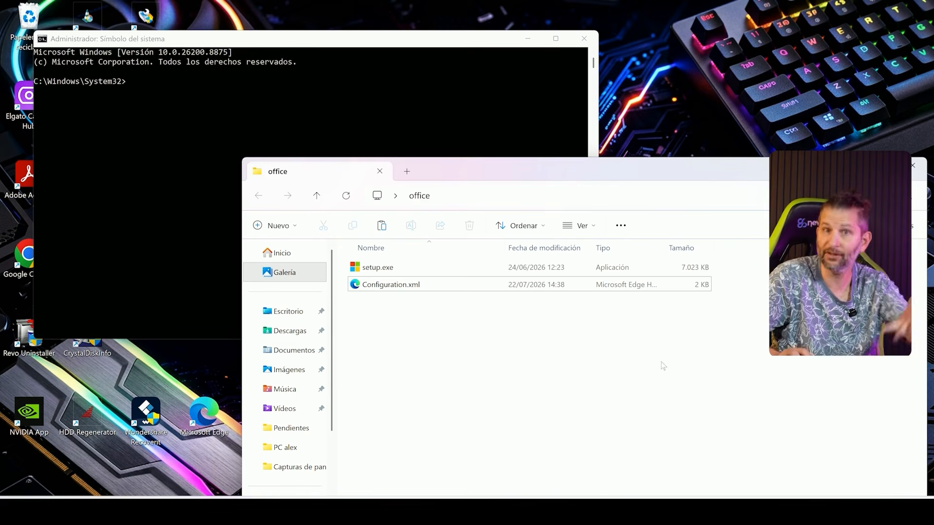
left_click(518, 197)
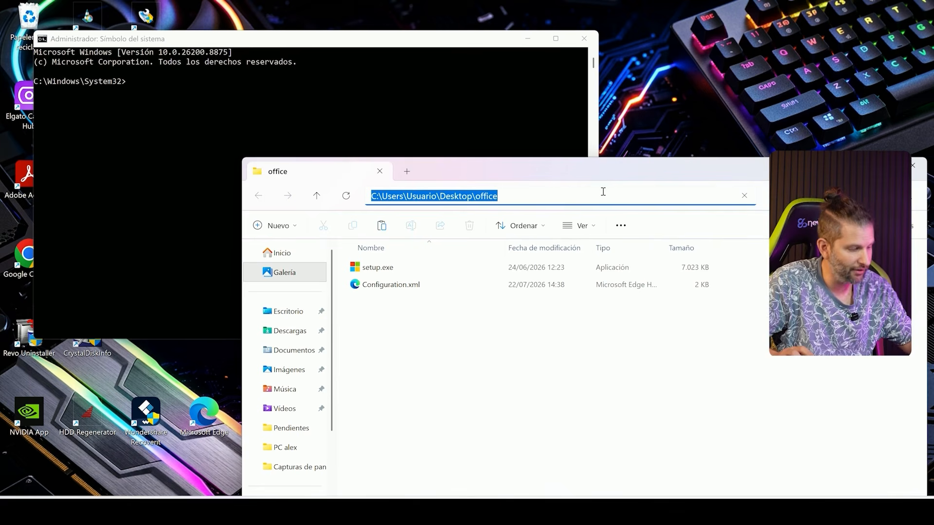
key("ctrl+c")
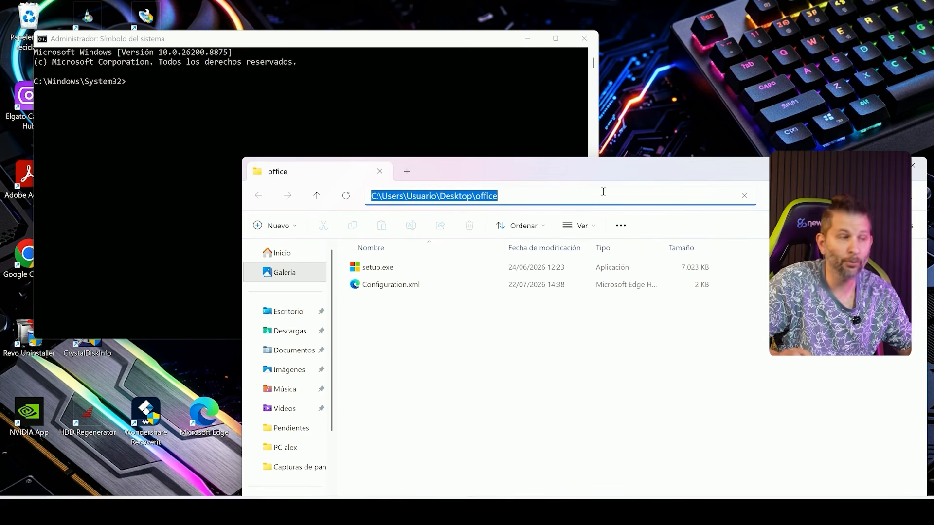
Step: Change the command prompt's working directory to C:\Users\Usuario\Desktop\office with cd and the copied path
left_click(403, 44)
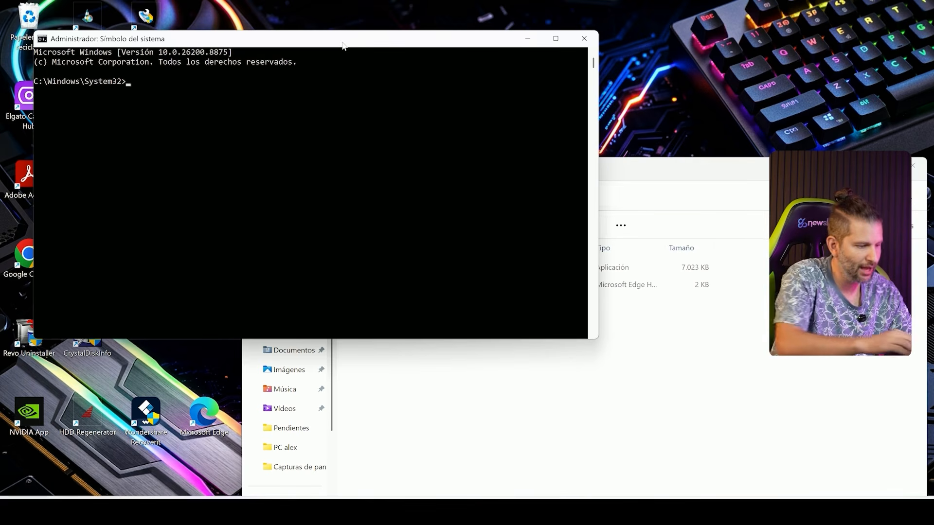
type("cd")
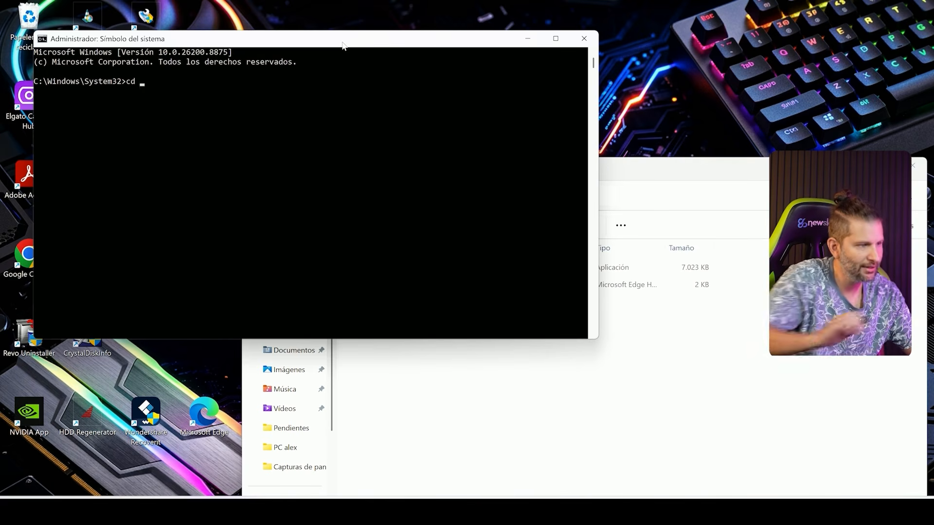
right_click(154, 81)
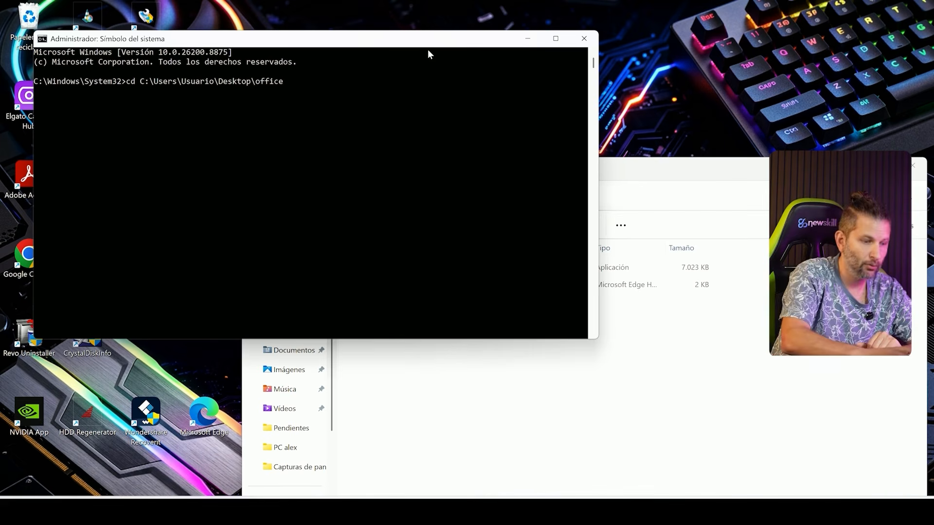
key("Return")
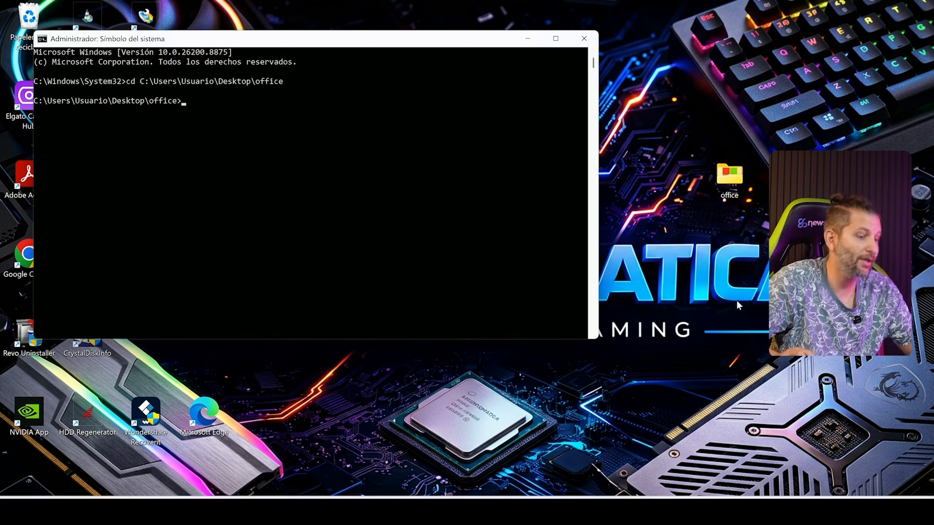
Step: Copy the command setup /configure configuration.xml from the article in Chrome and run it in the administrator command prompt
left_click(554, 512)
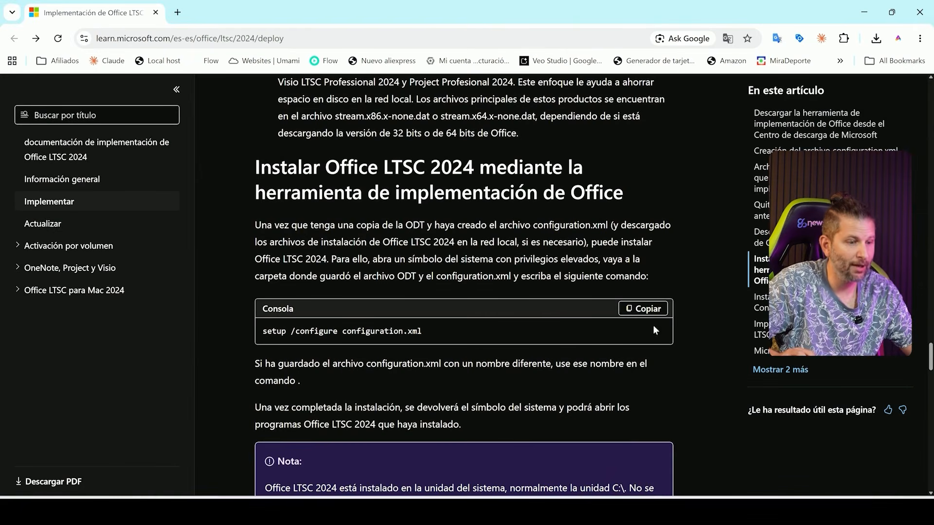
left_click(652, 312)
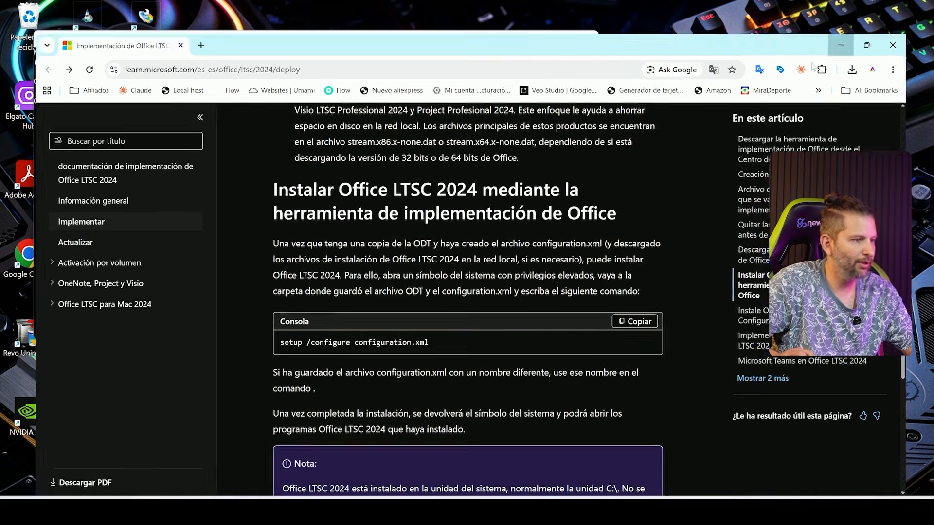
left_click(840, 45)
right_click(270, 109)
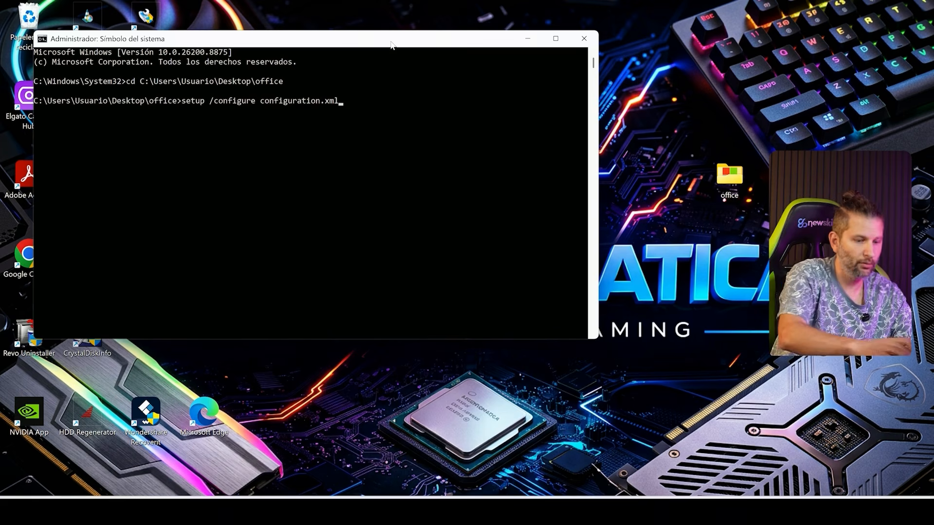
key("Return")
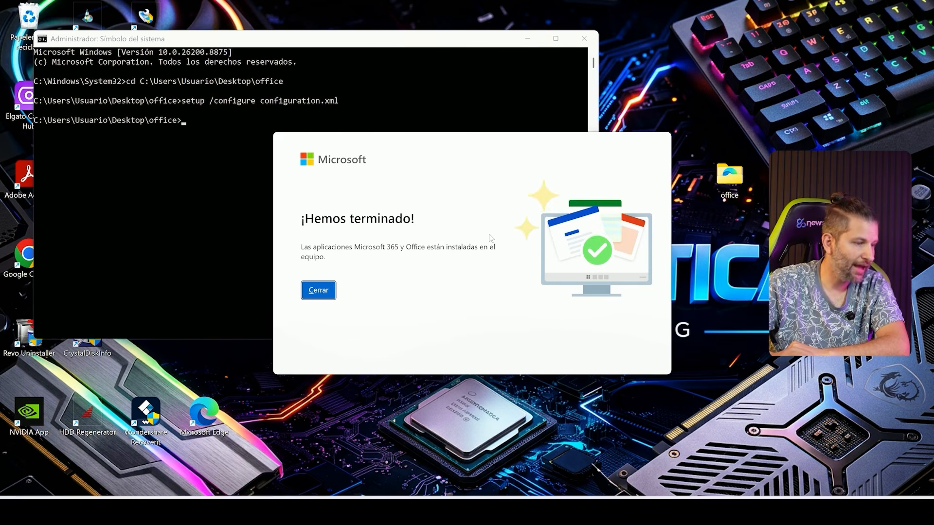
Step: Close the finished Office installer window and end the command prompt session with exit
left_click(325, 291)
left_click(327, 121)
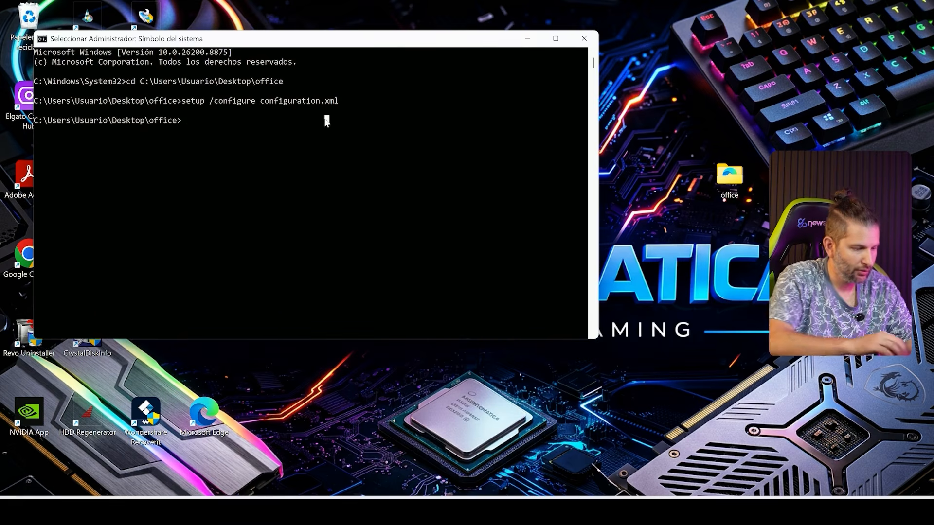
type("exit")
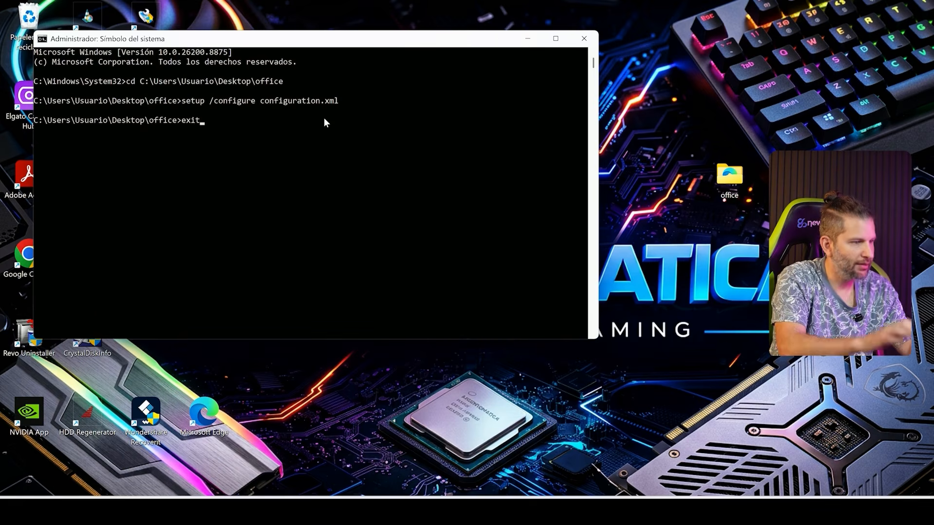
key("Return")
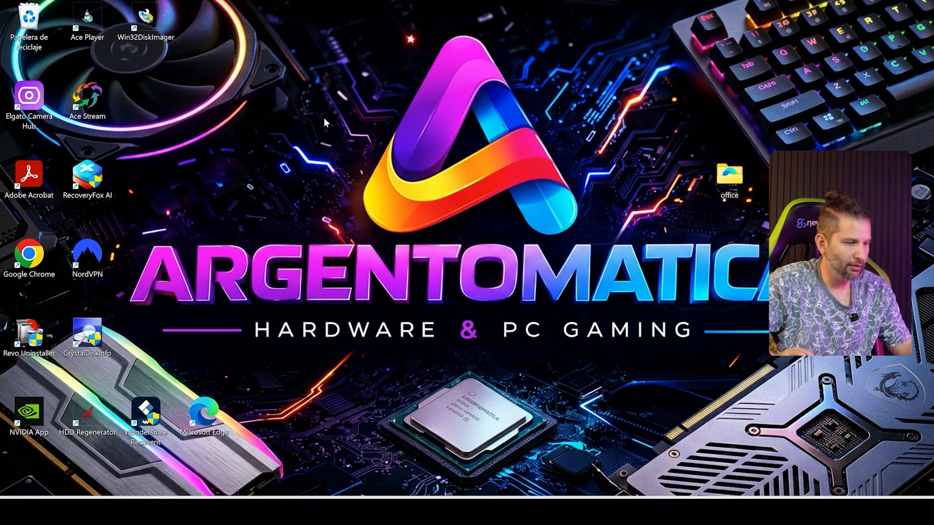
Step: Start Word with a blank document and accept the Microsoft Office LTSC Profesional Plus 2024 license agreement
left_click(389, 511)
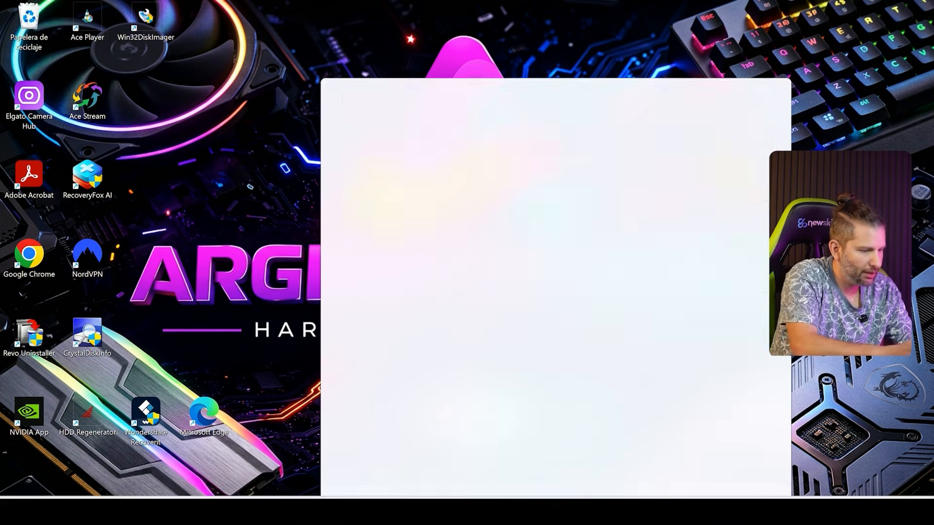
type("word")
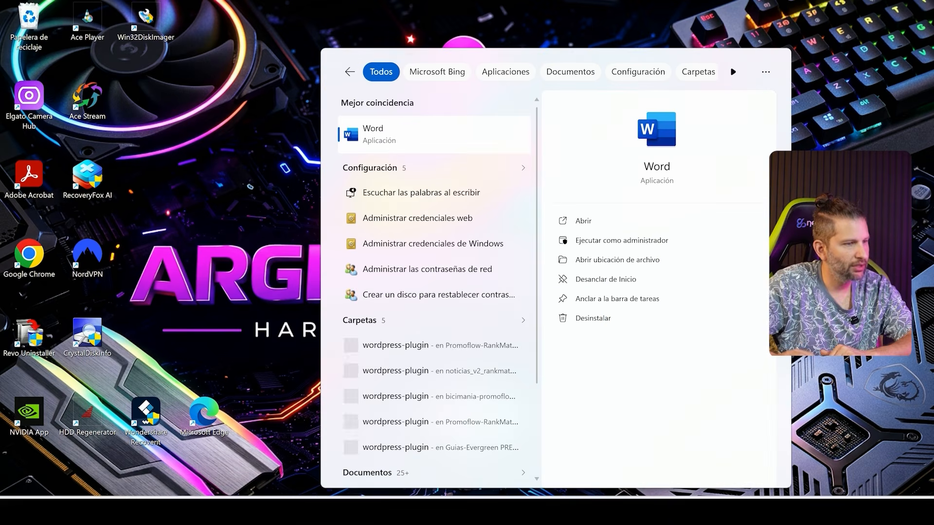
left_click(413, 132)
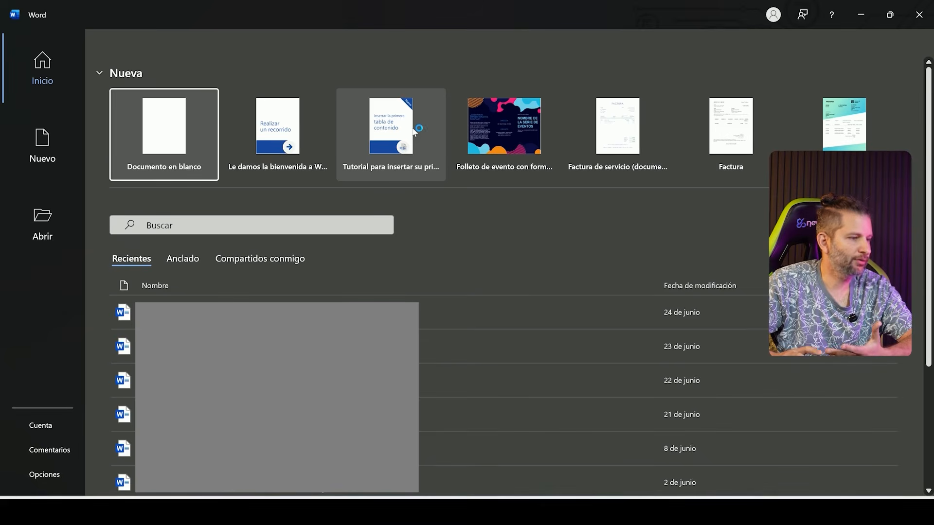
left_click(154, 135)
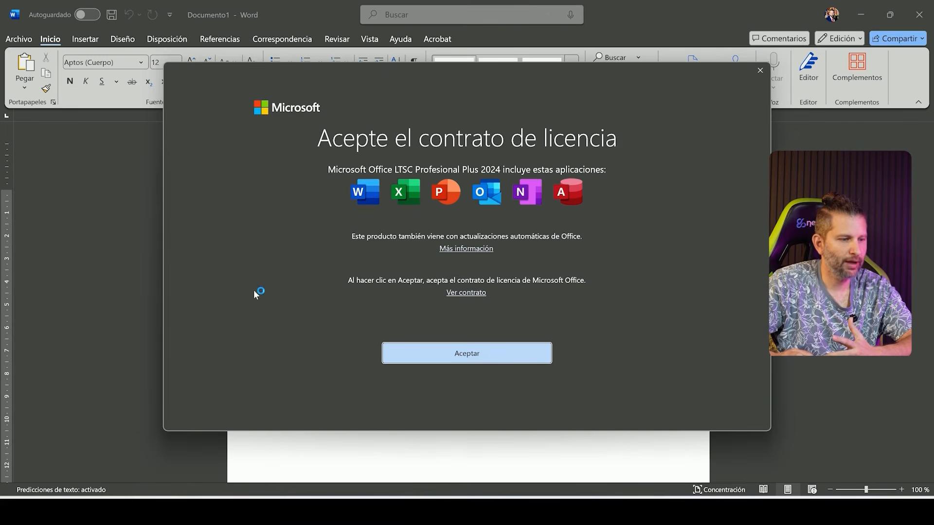
left_click(522, 352)
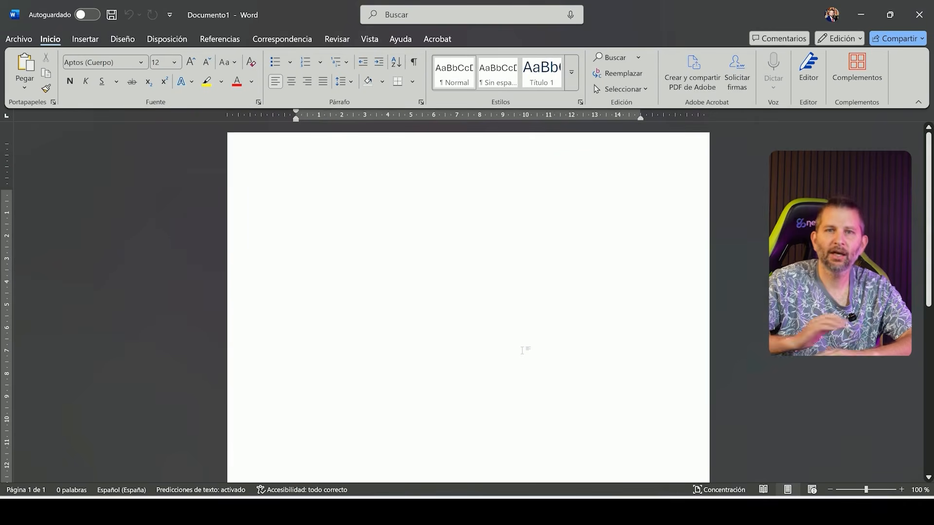